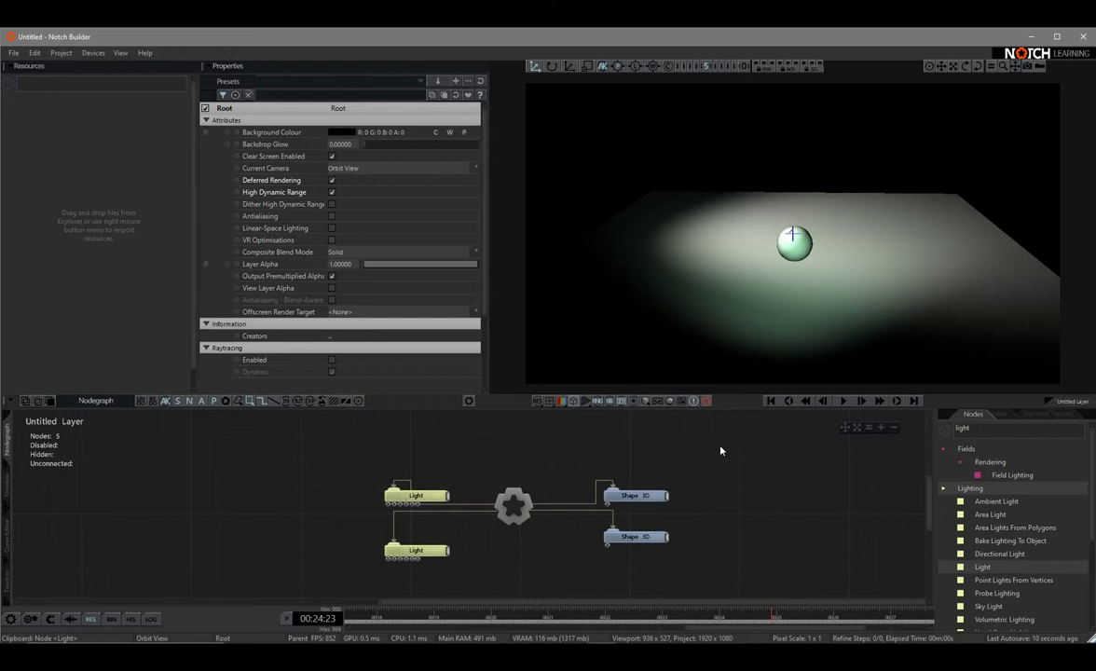
# - Switch from the Notch Builder scene to the Chrome TouchDesigner Tutorials page
pyautogui.moveTo(350, 668)
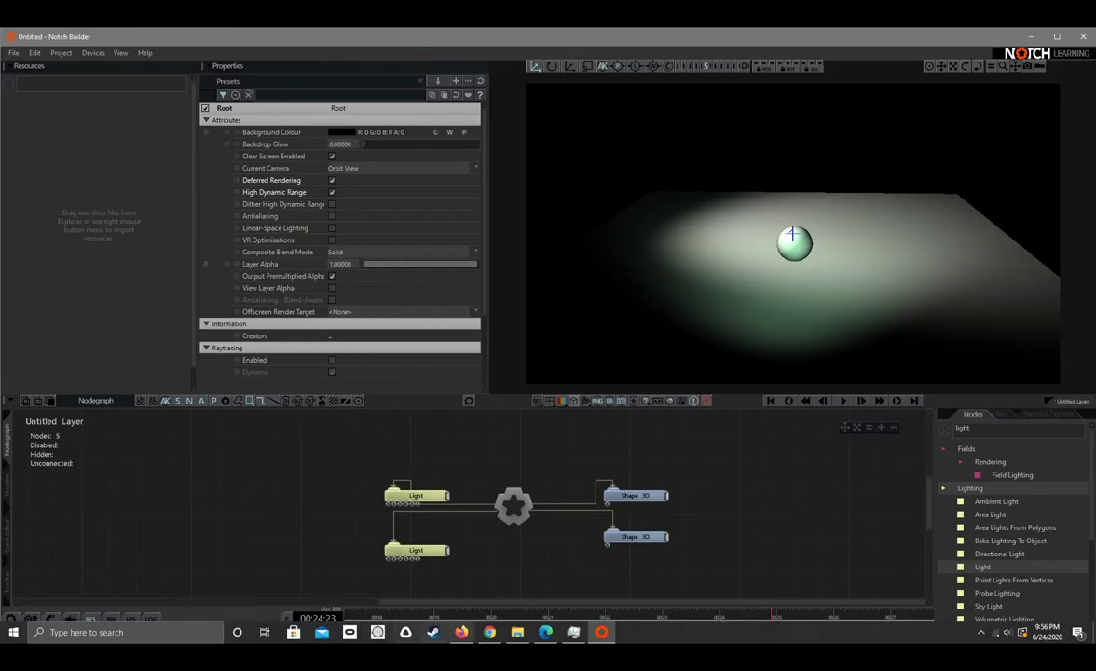
pyautogui.hotkey('alt', 'Tab')
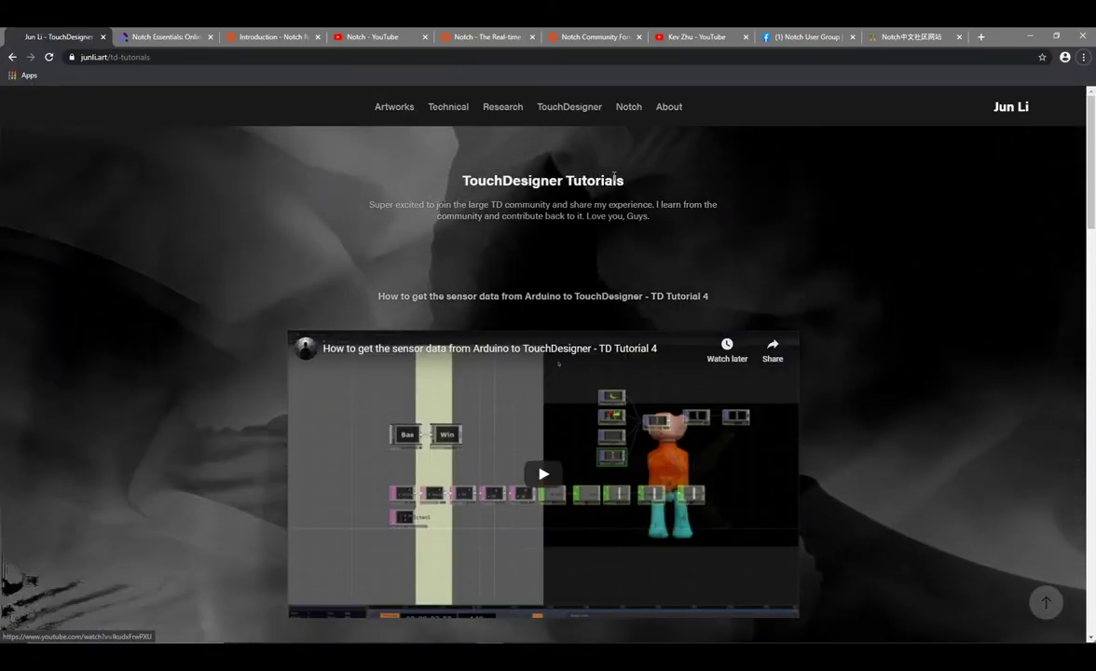
# - Scroll down and back up the TouchDesigner tutorial videos, then go back to Notch Builder
pyautogui.scroll(-1, 169, 105)
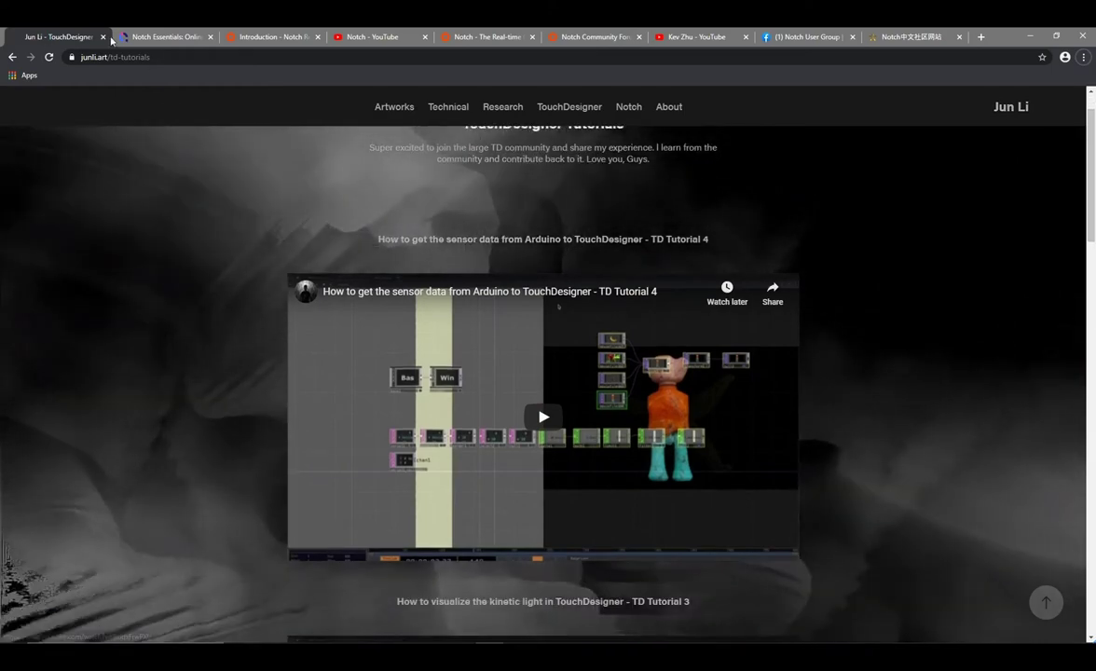
pyautogui.scroll(-5, 614, 313)
pyautogui.scroll(-9, 614, 313)
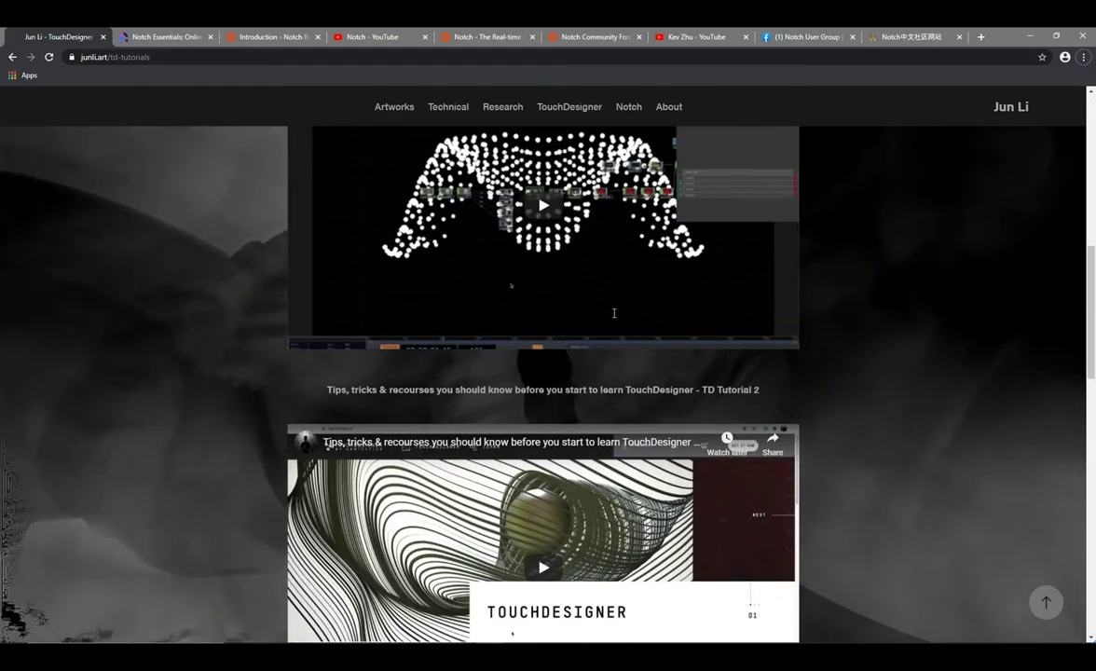
pyautogui.scroll(10, 615, 313)
pyautogui.scroll(5, 614, 313)
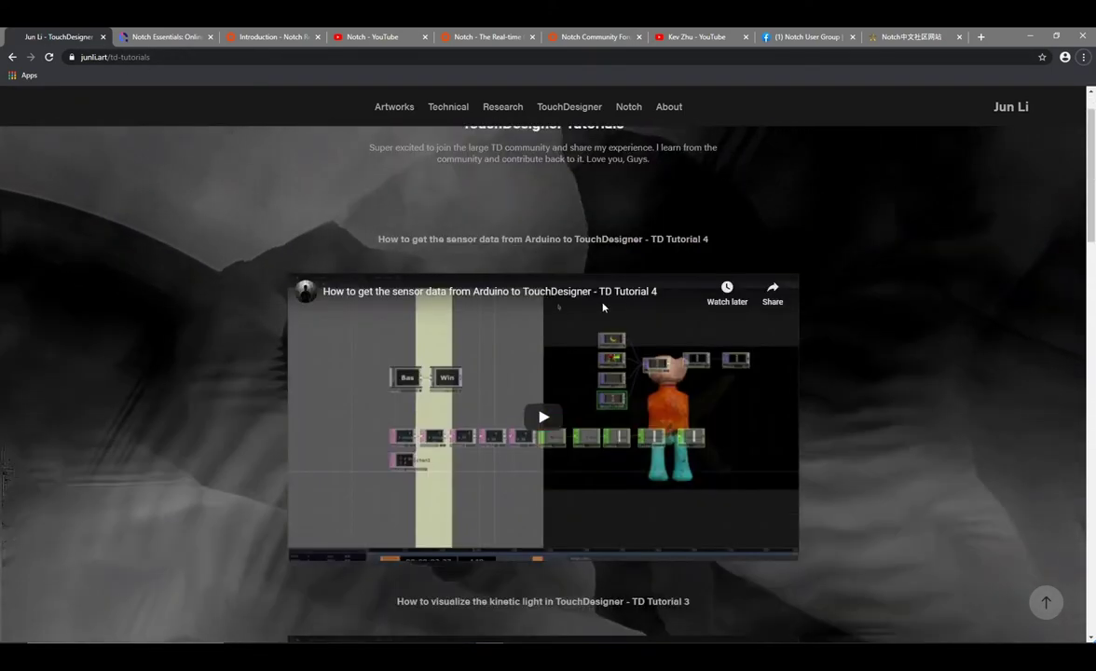
pyautogui.hotkey('alt', 'Tab')
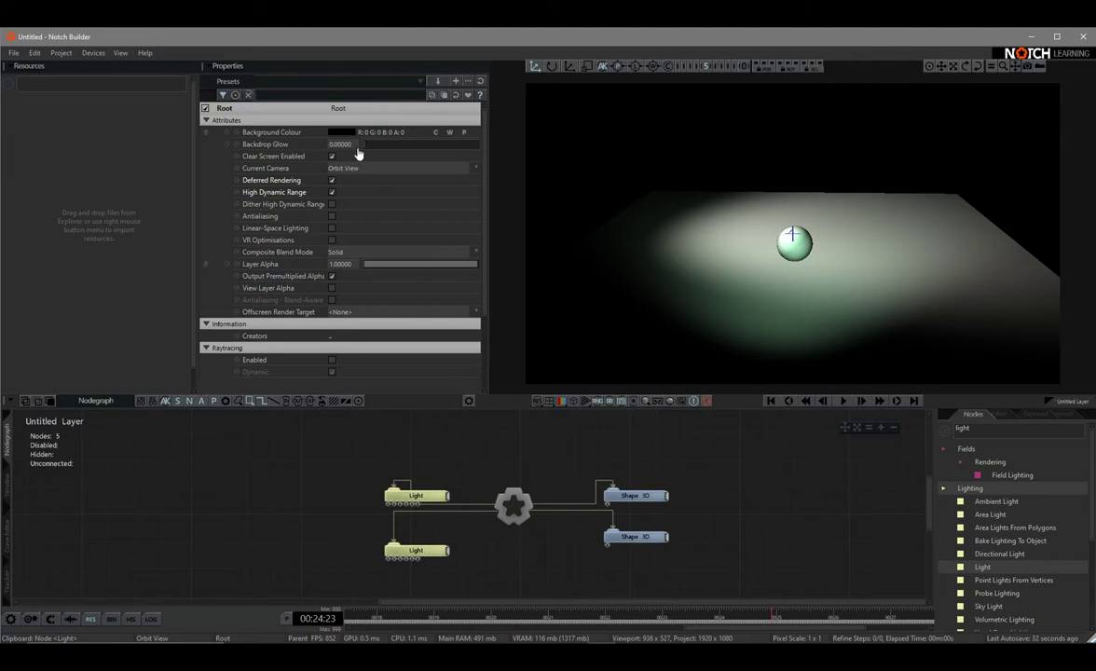
# - Run Help > Benchmarking for a 27117 NotchMark score and submit it for comparison
pyautogui.click(144, 53)
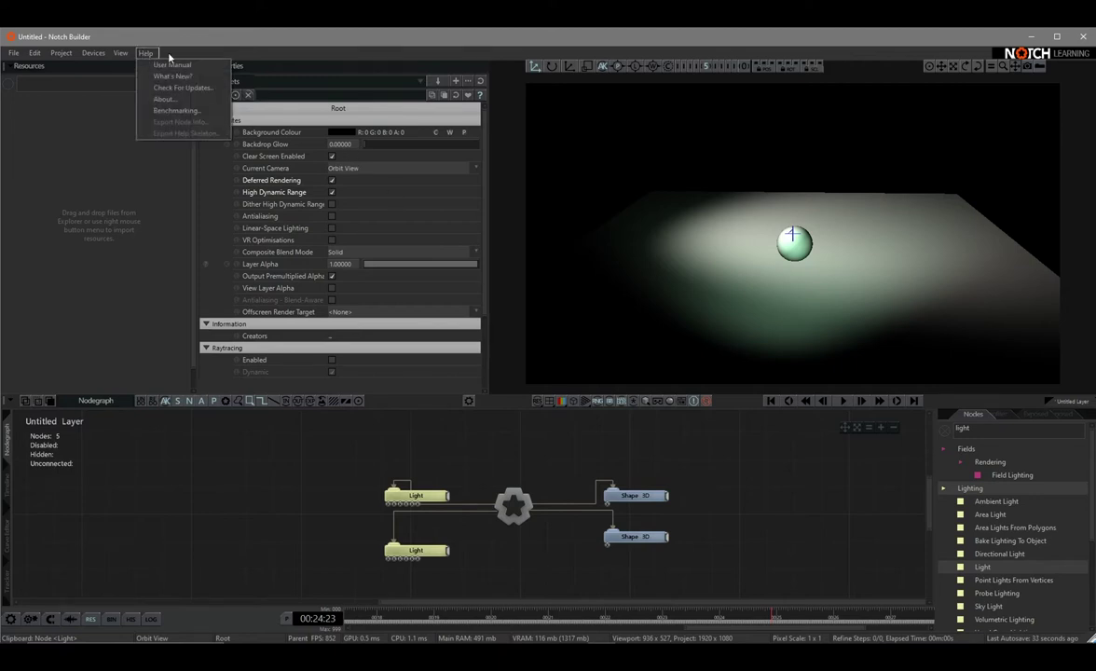
pyautogui.click(182, 109)
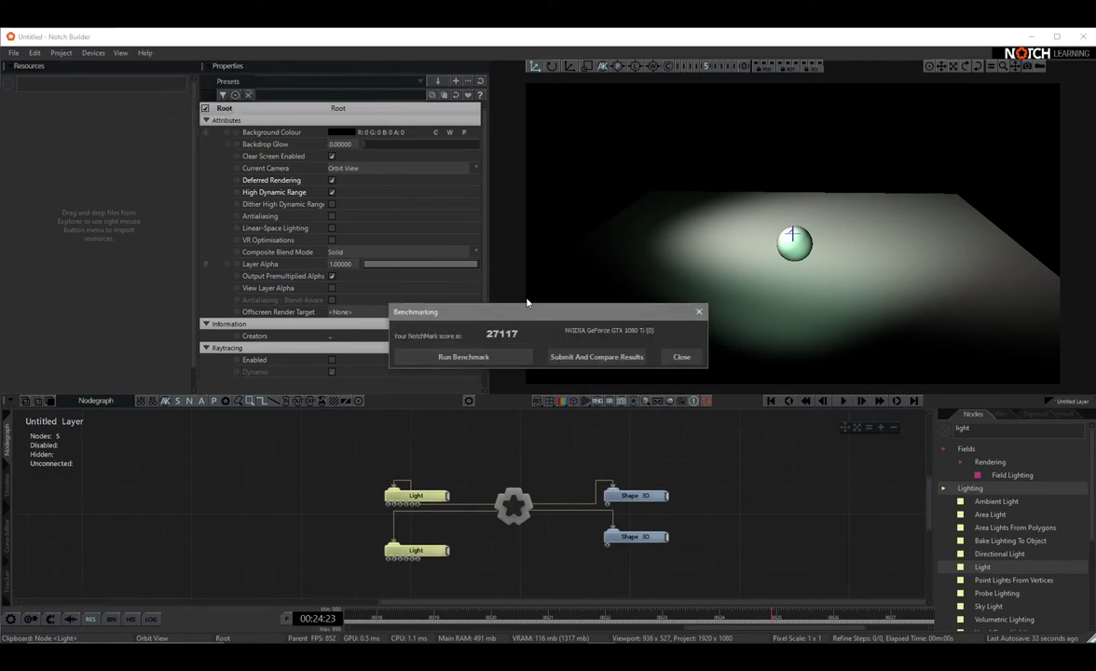
pyautogui.click(600, 357)
pyautogui.hotkey('alt', 'Tab')
pyautogui.hotkey('alt', 'Tab')
pyautogui.hotkey('alt', 'Tab')
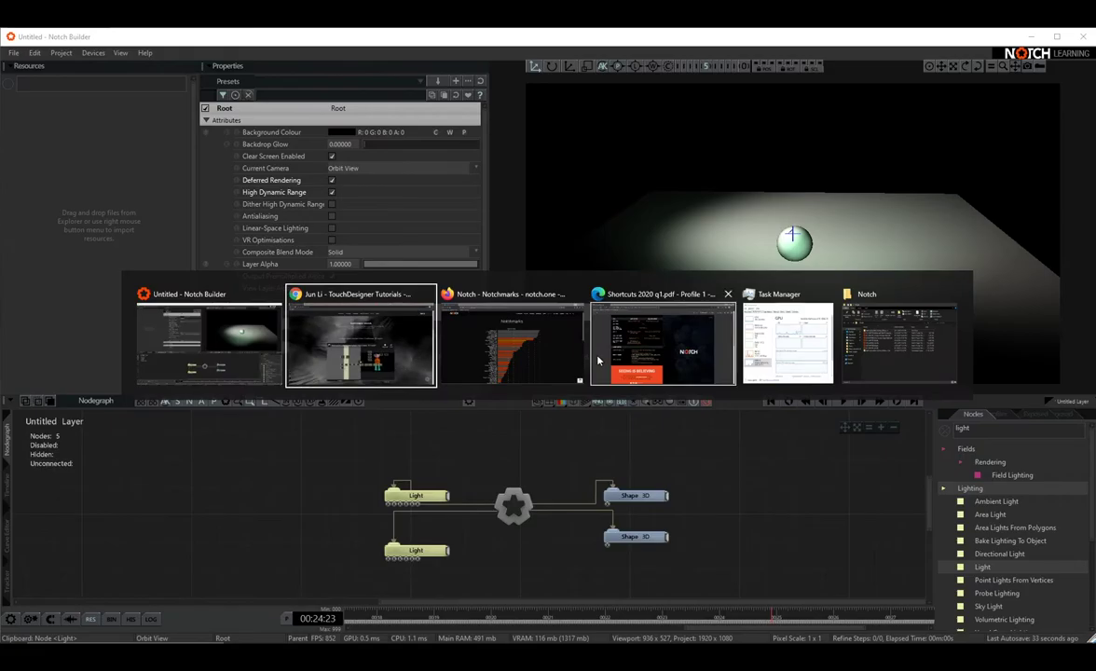
# - Compare the GTX 1080 Ti's 27117 score with other GPUs in the Notchmarks chart
pyautogui.scroll(-1, 466, 265)
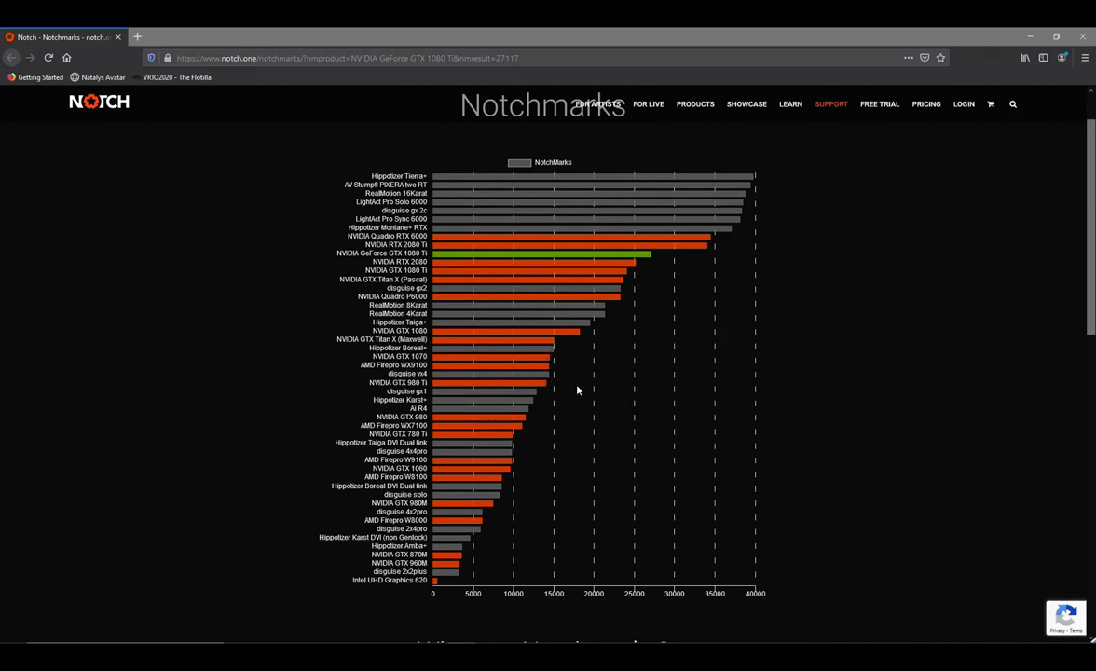
pyautogui.moveTo(431, 386)
pyautogui.hotkey('alt', 'Tab')
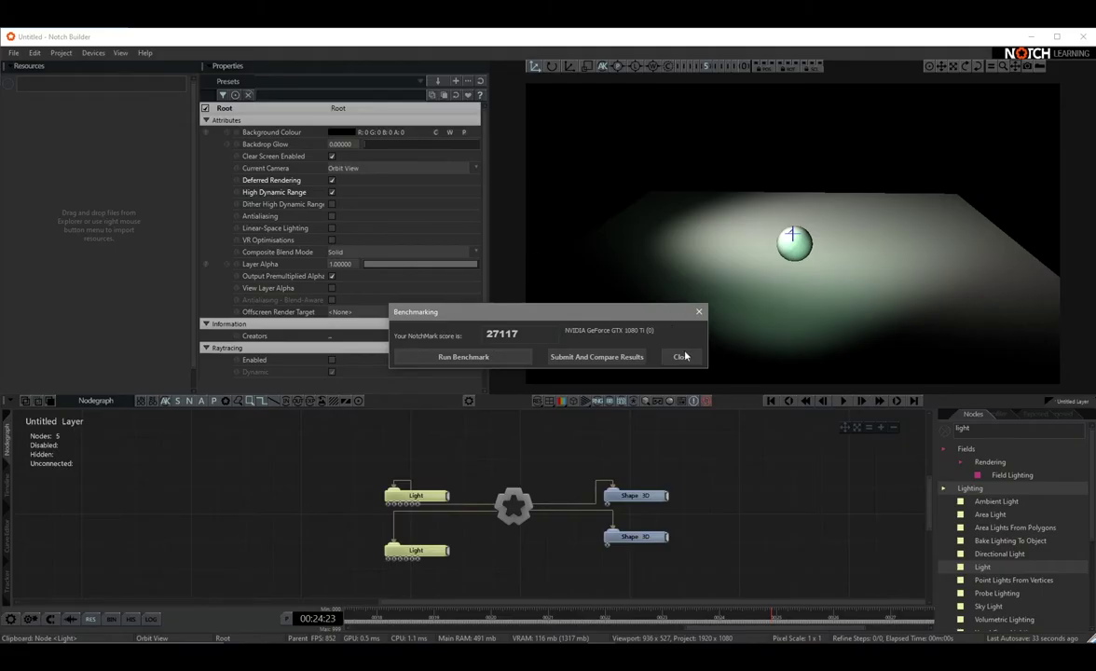
# - Close the benchmarking results and show the View > Performance estimates panel
pyautogui.click(683, 356)
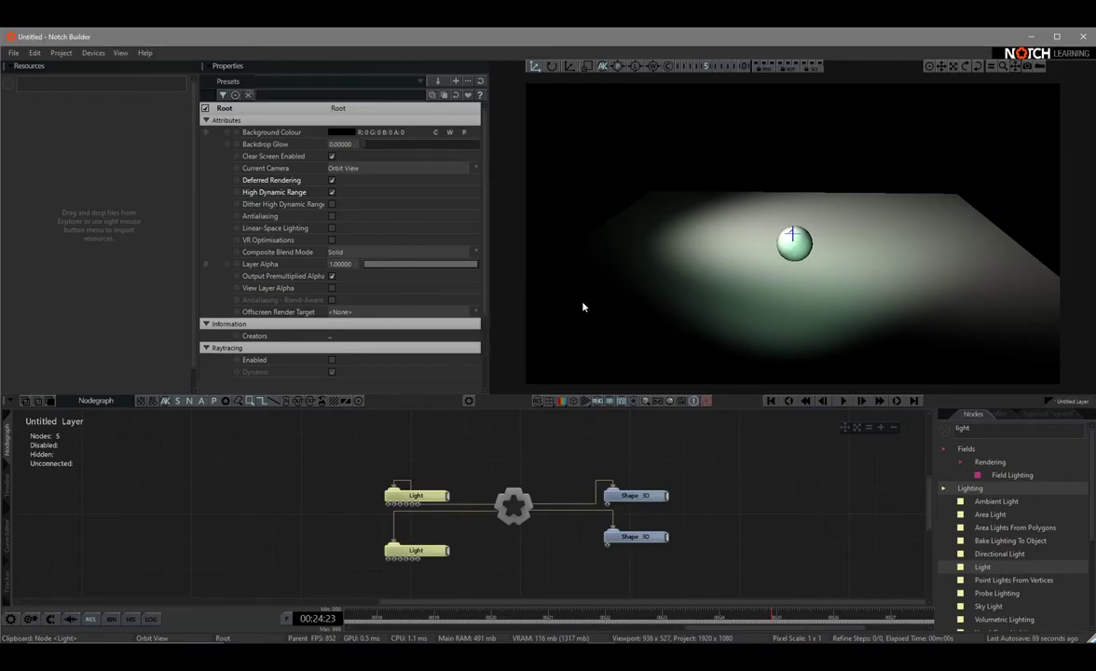
pyautogui.click(121, 54)
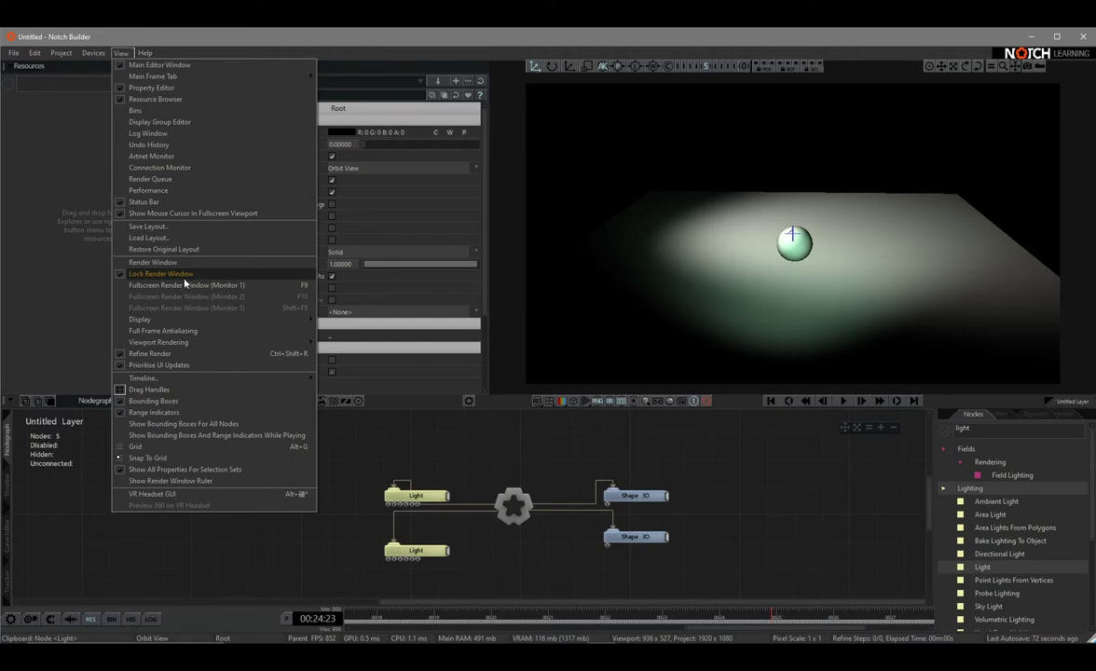
pyautogui.click(159, 189)
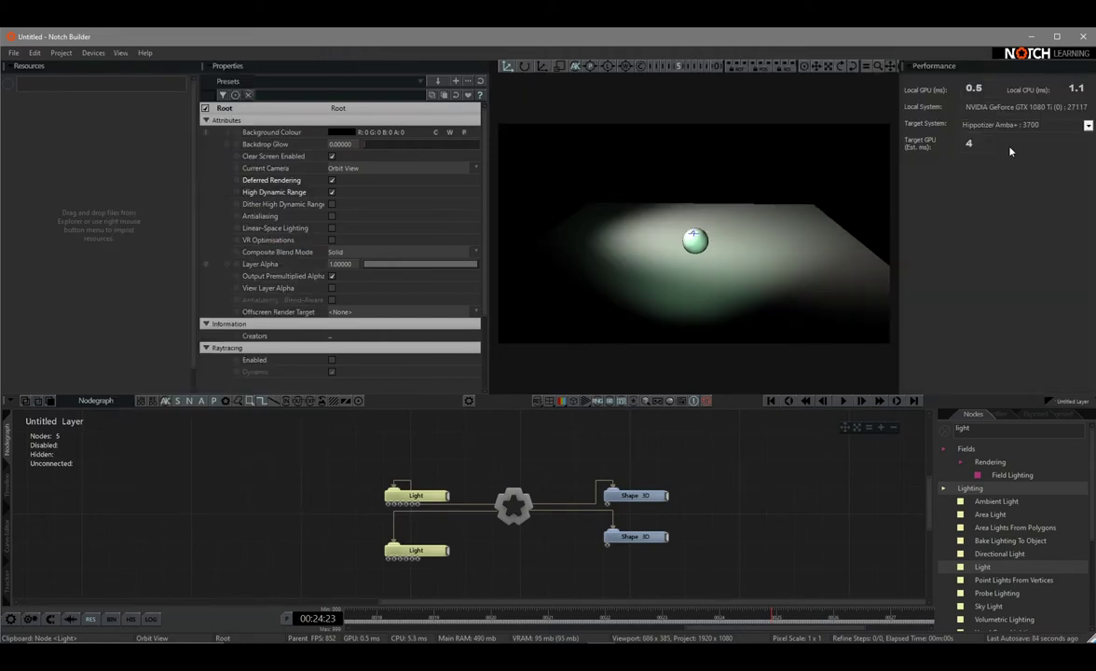
# - Set the performance target system to NVIDIA GTX 960M : 3316, then bring Task Manager's GPU page forward
pyautogui.click(1087, 126)
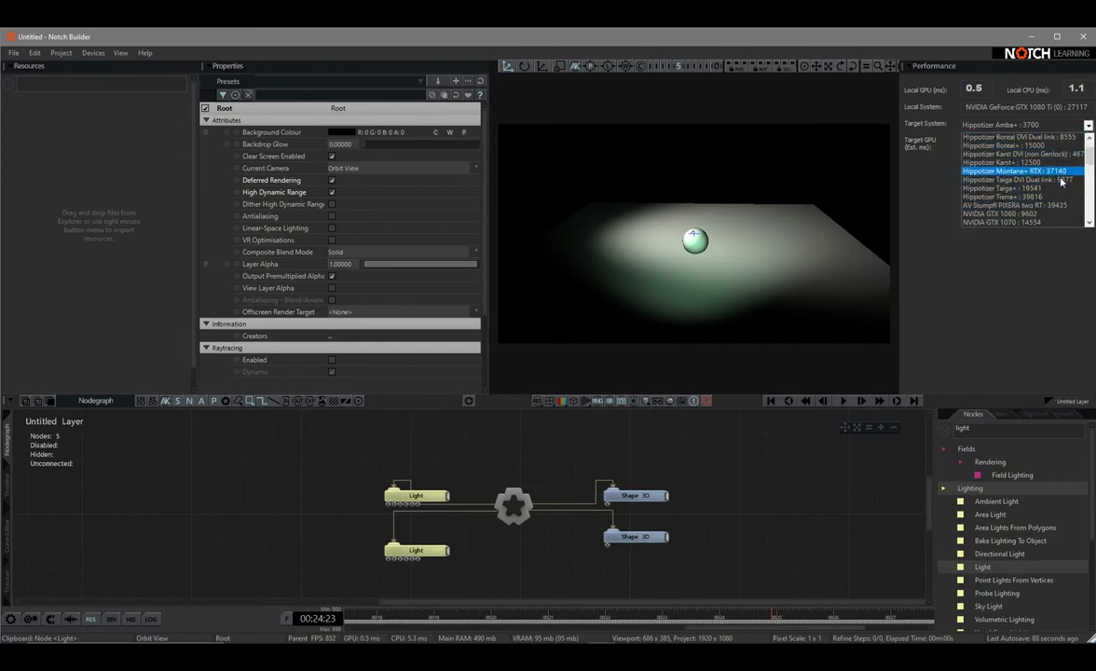
pyautogui.scroll(-3, 1061, 181)
pyautogui.click(974, 168)
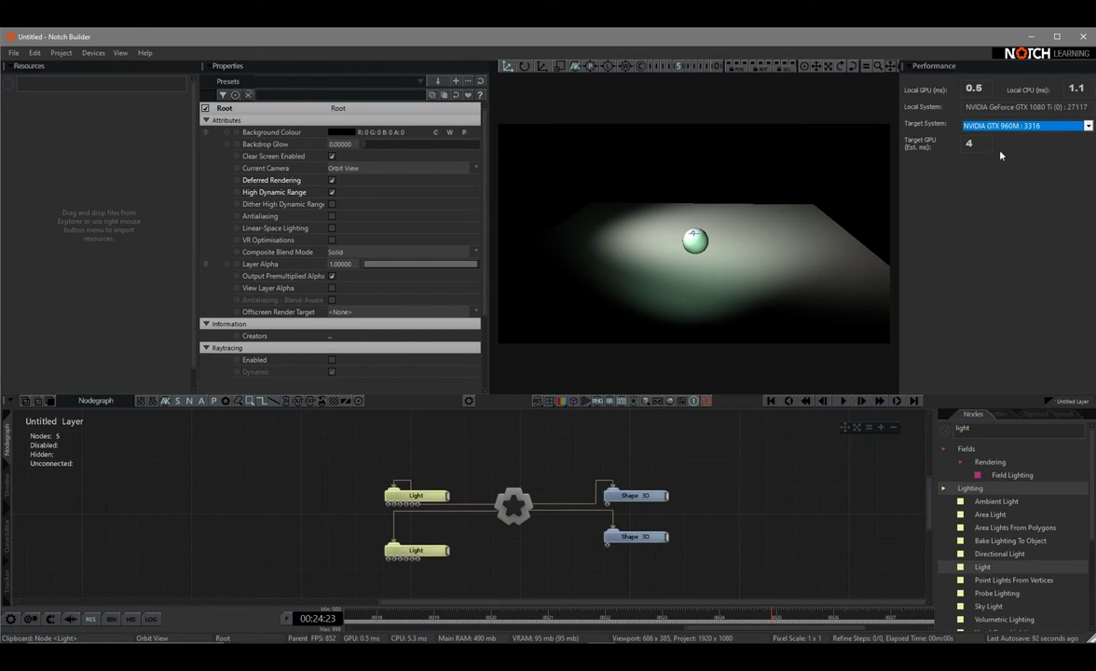
pyautogui.hotkey('alt', 'Tab')
pyautogui.click(770, 358)
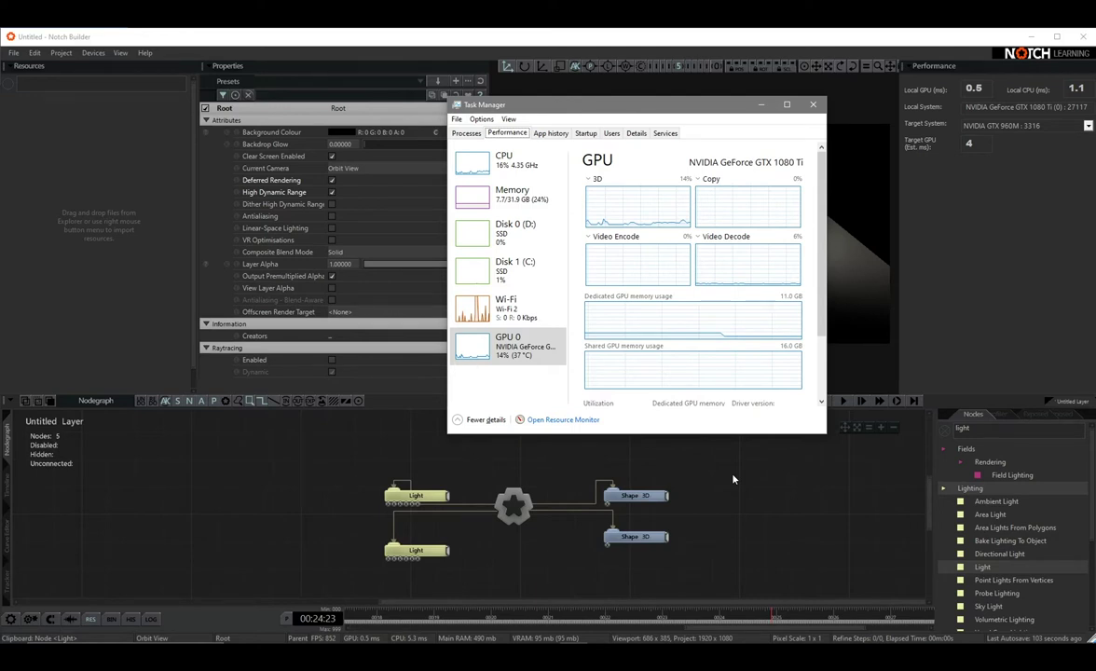
# - Play the Notch scene's timeline and check the GPU load in Task Manager
pyautogui.click(733, 479)
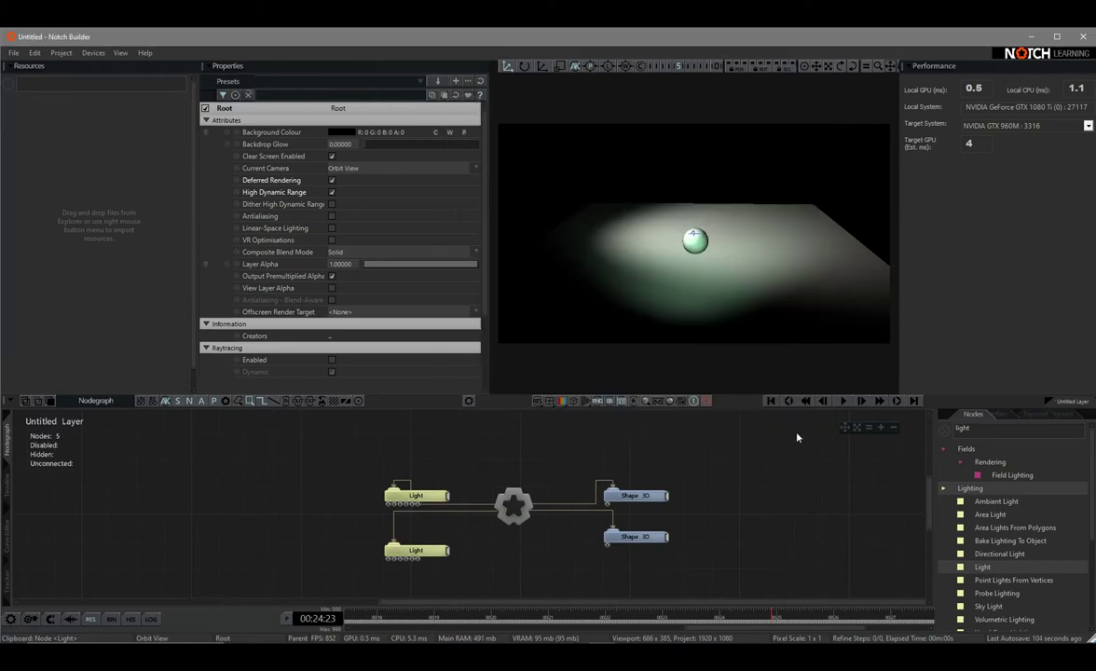
pyautogui.click(844, 401)
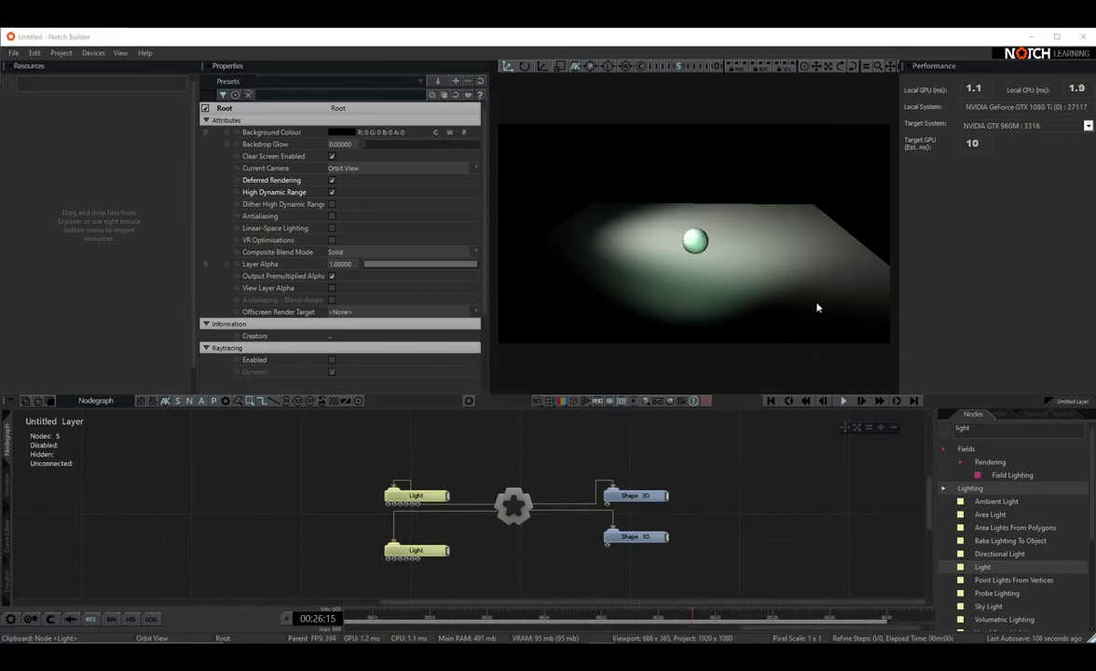
pyautogui.hotkey('alt', 'Tab')
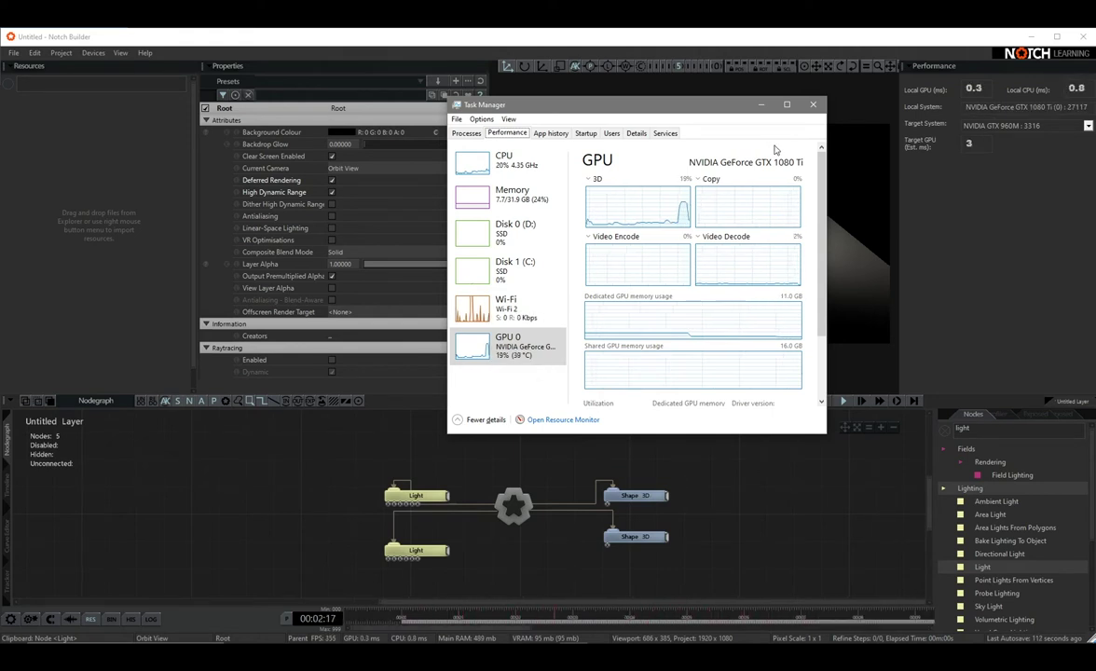
pyautogui.hotkey('alt', 'Tab')
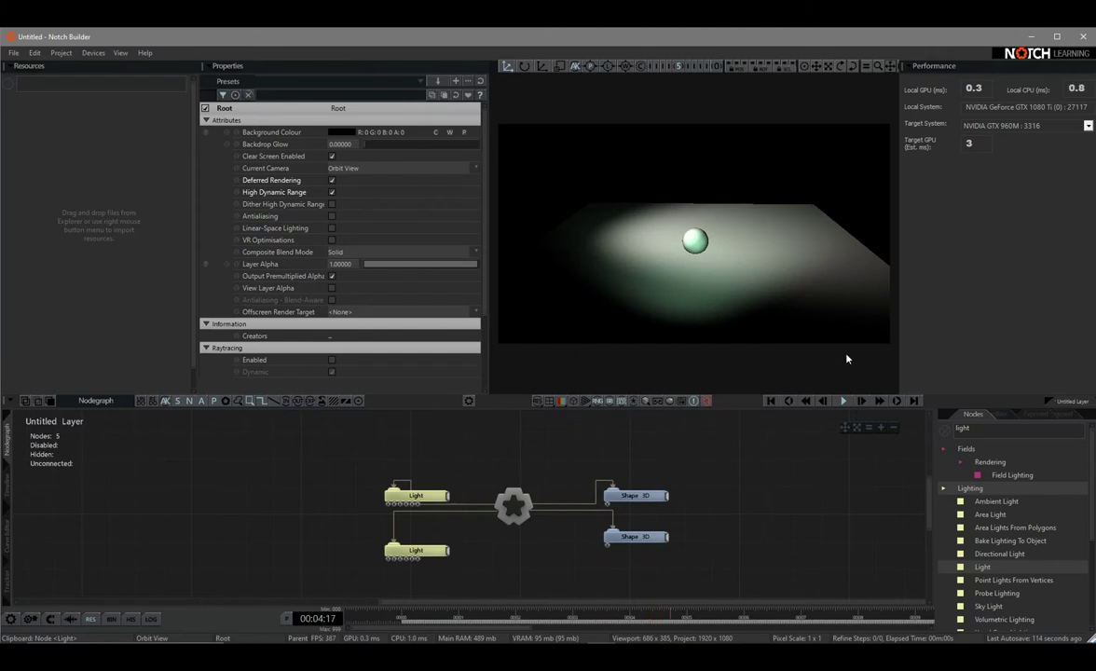
pyautogui.hotkey('alt', 'Tab')
pyautogui.hotkey('alt', 'Tab')
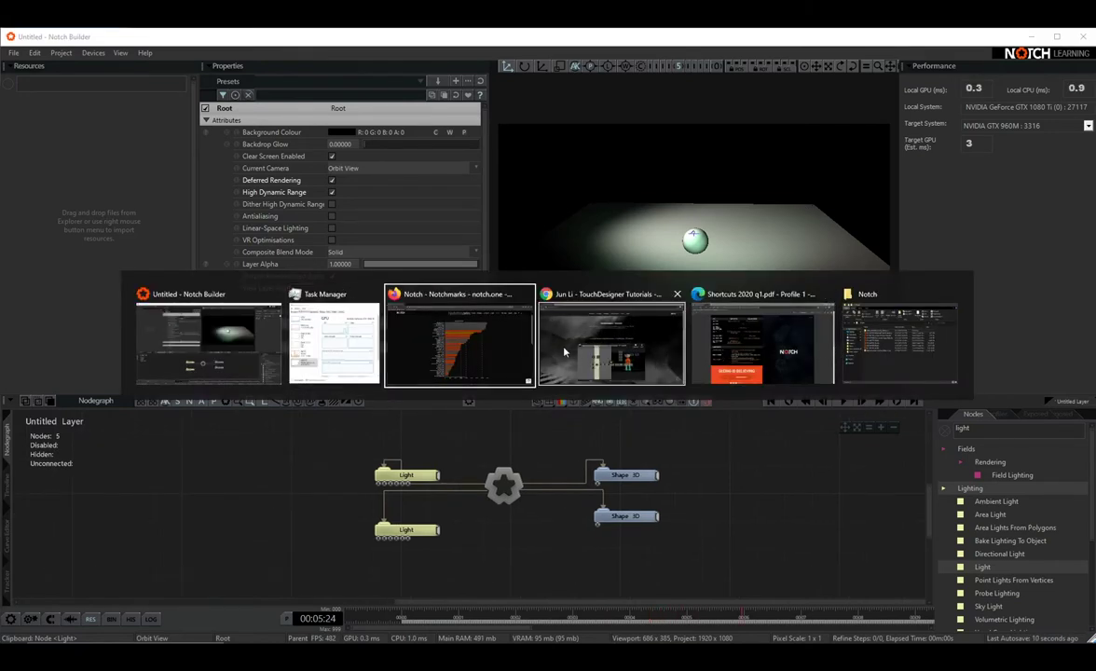
# - Open the Notch Essentials: Online Edition course page in Chrome and scroll through its overview
pyautogui.click(564, 351)
pyautogui.click(162, 36)
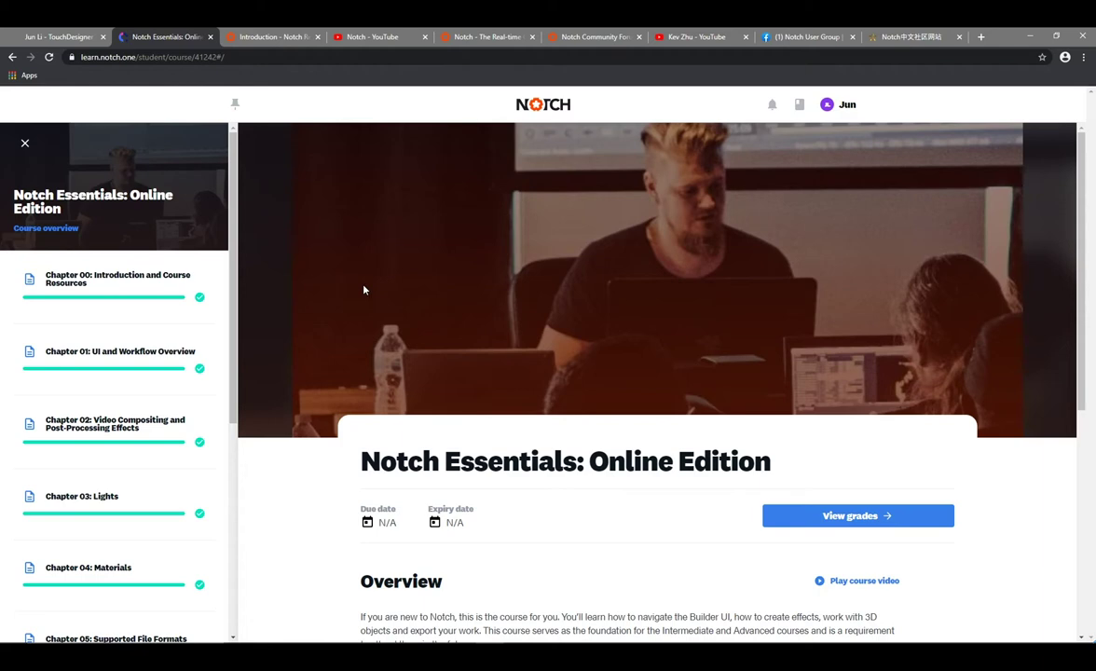
pyautogui.scroll(-5, 364, 289)
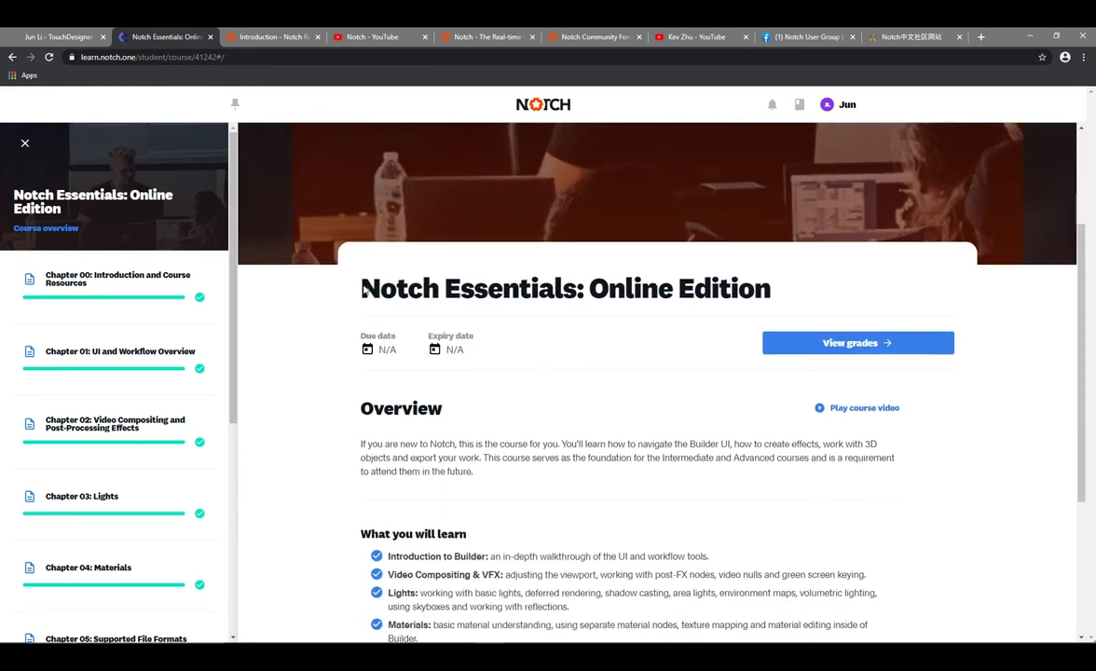
pyautogui.scroll(1, 404, 253)
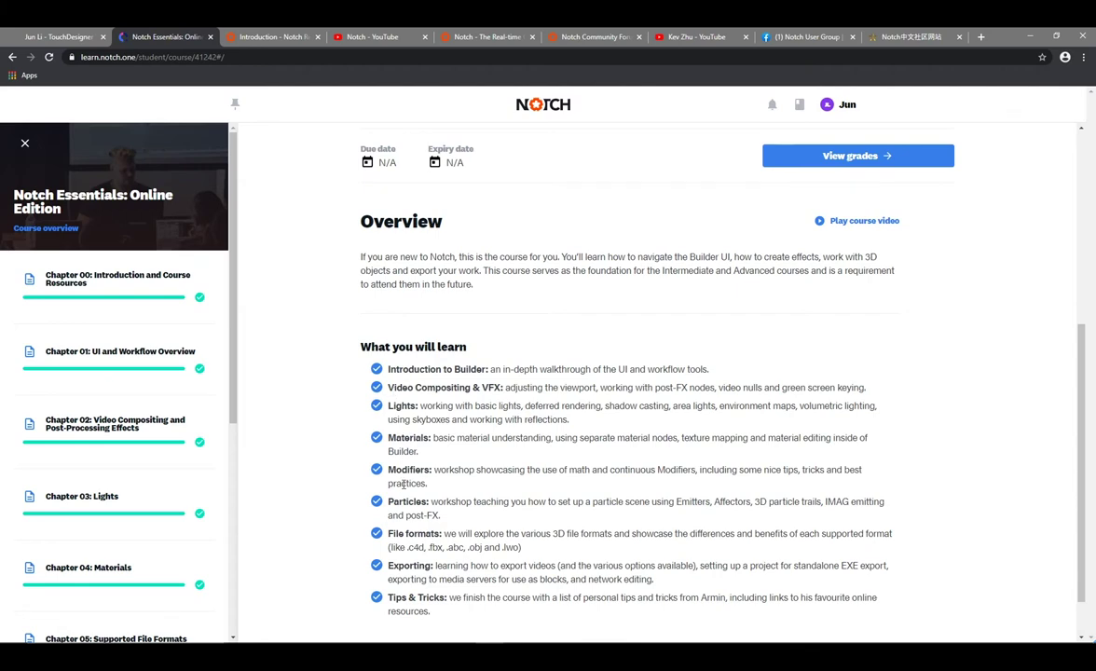
pyautogui.scroll(-1, 428, 476)
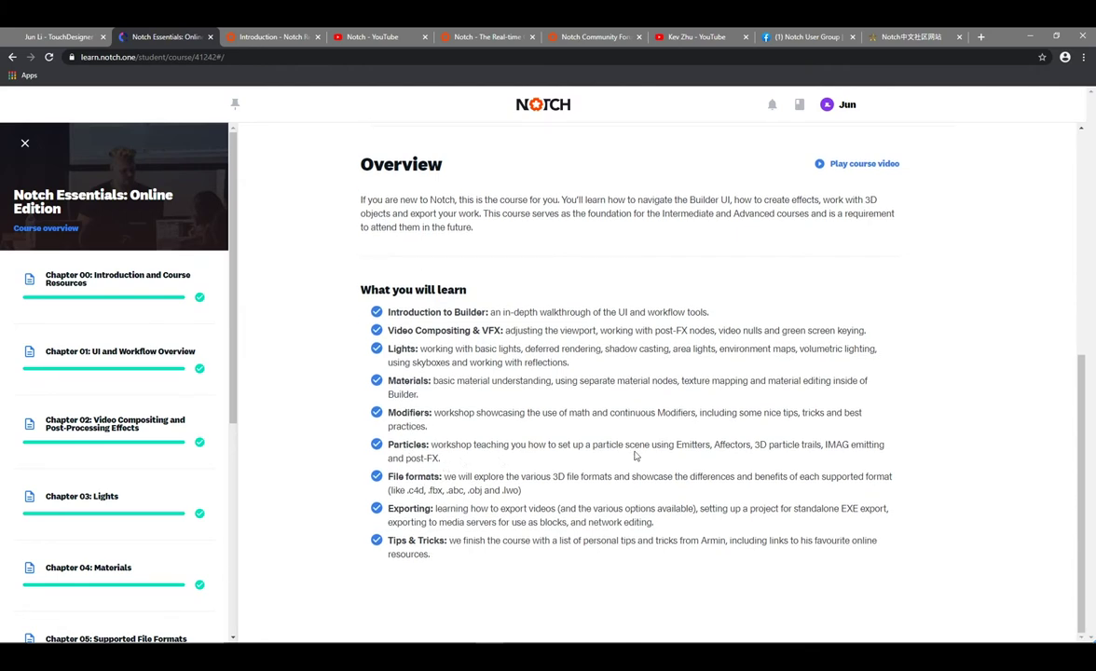
pyautogui.scroll(7, 635, 455)
pyautogui.hotkey('alt', 'Tab')
pyautogui.hotkey('alt', 'Tab')
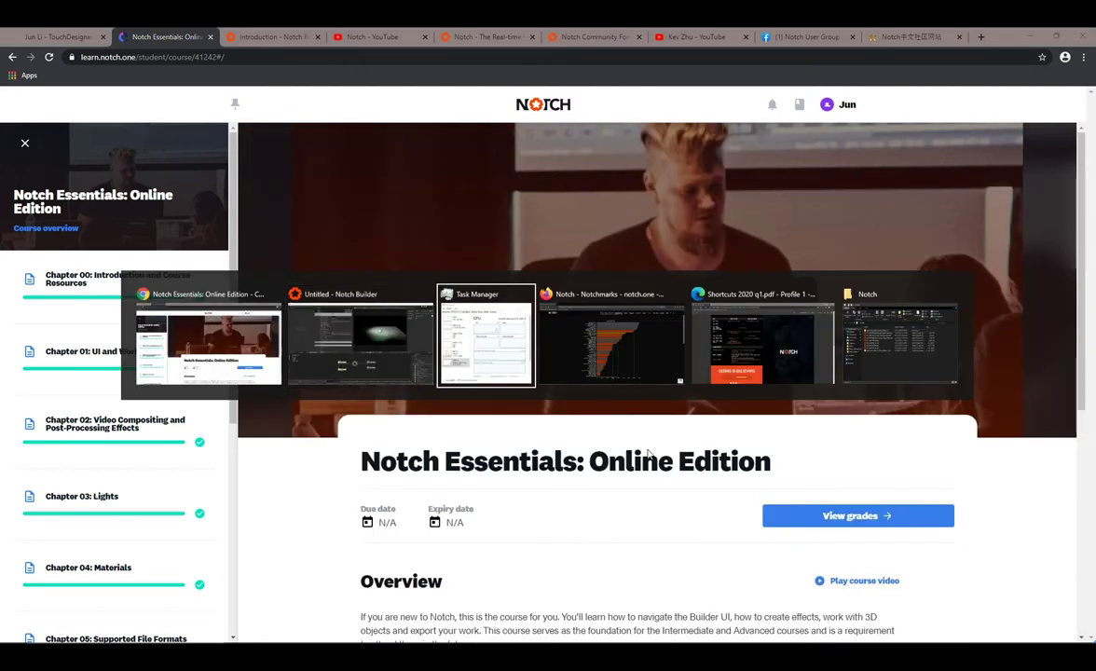
pyautogui.hotkey('alt', 'Tab')
pyautogui.hotkey('alt', 'Tab')
pyautogui.hotkey('alt', 'Tab')
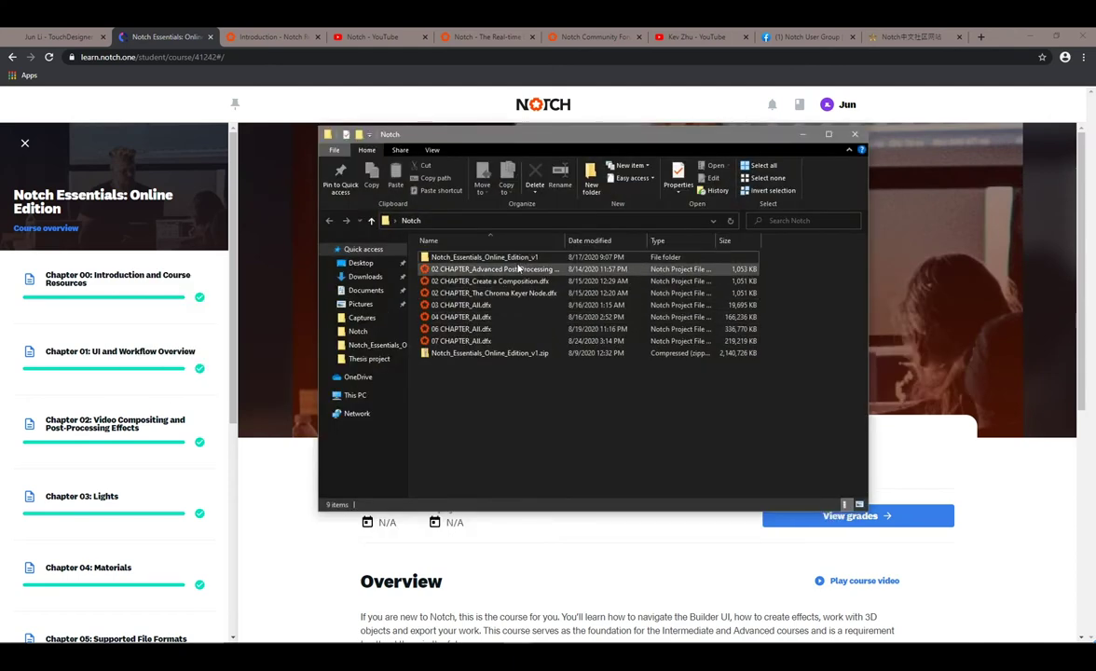
# - Open the Notch_Essentials_Online_Edition_v1 folder listing the chapter .dfx files and shortcuts PDF
pyautogui.doubleClick(506, 258)
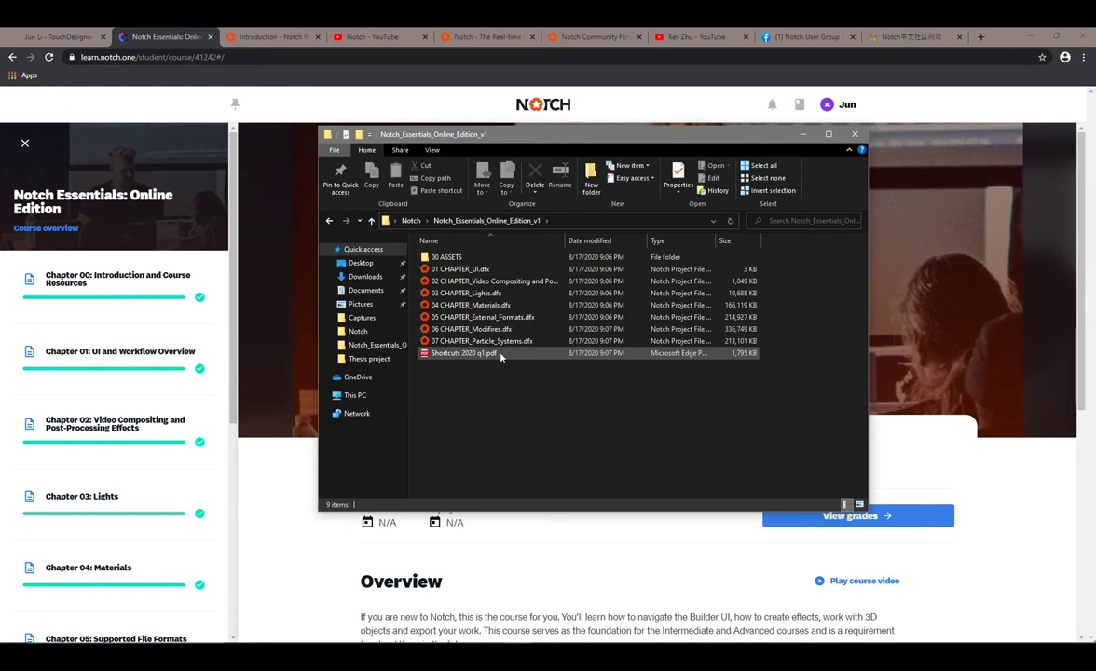
pyautogui.hotkey('alt', 'Tab')
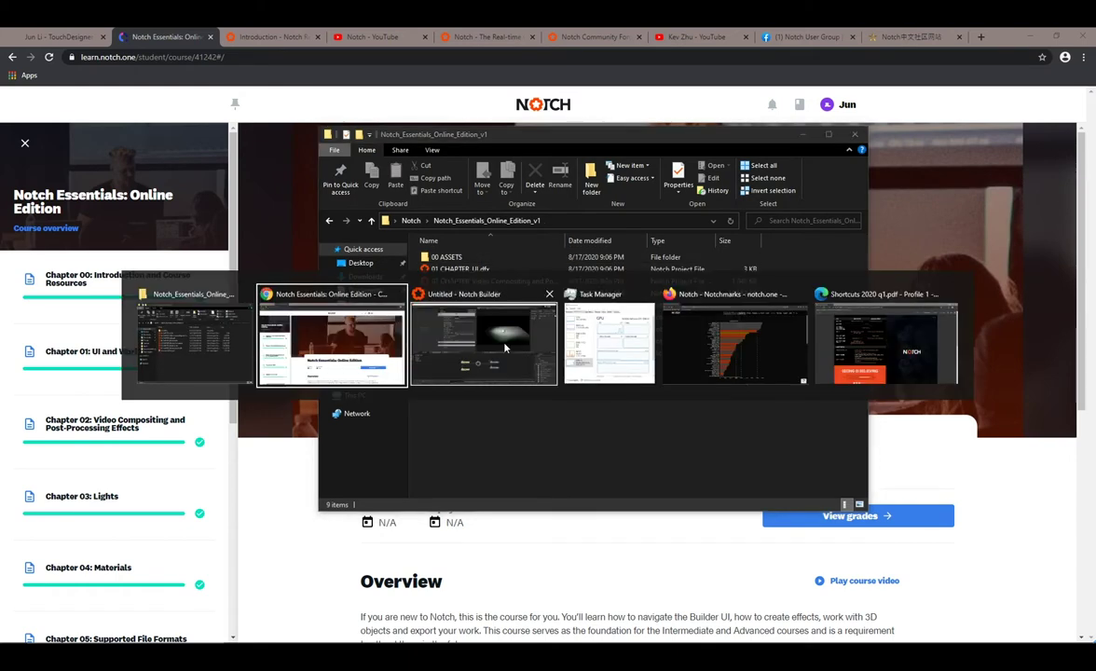
# - Read both pages of the shortcuts PDF's camera and keyboard shortcut tables in Edge
pyautogui.hotkey('alt', 'Tab')
pyautogui.hotkey('alt', 'Tab')
pyautogui.hotkey('alt', 'Tab')
pyautogui.hotkey('alt', 'Tab')
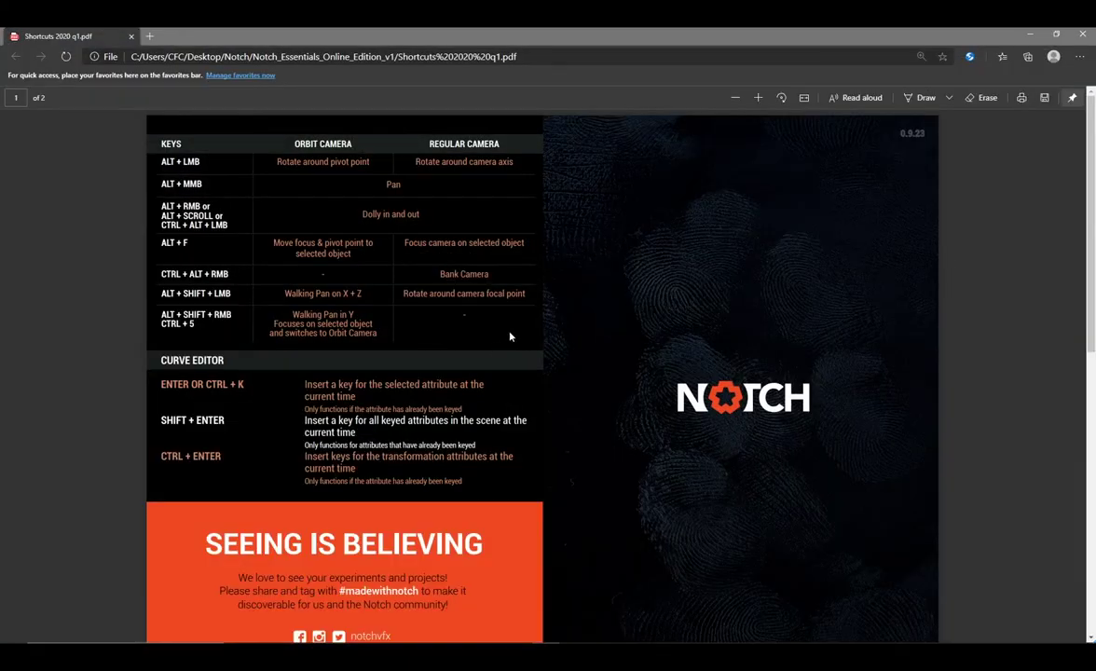
pyautogui.scroll(-3, 511, 271)
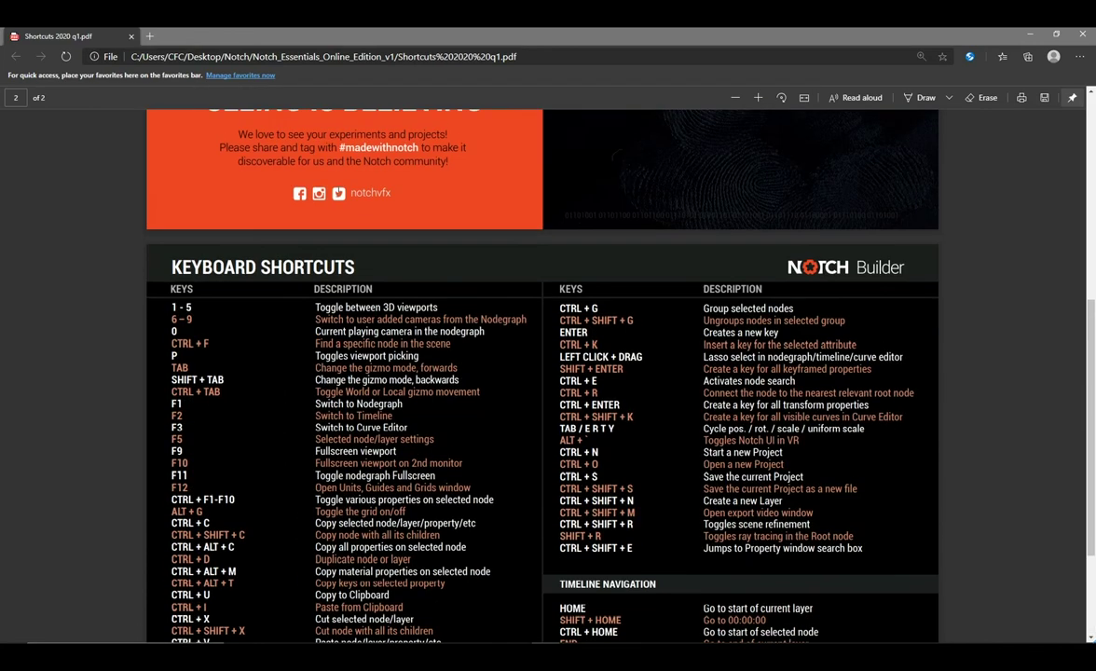
pyautogui.scroll(-2, 254, 299)
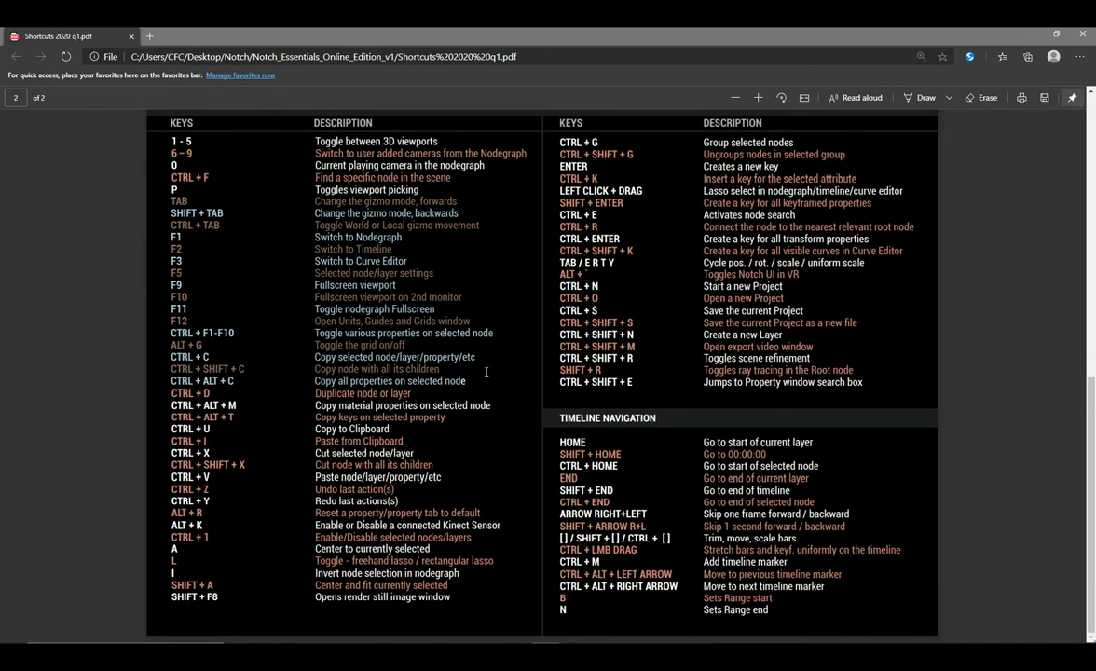
pyautogui.scroll(1, 489, 361)
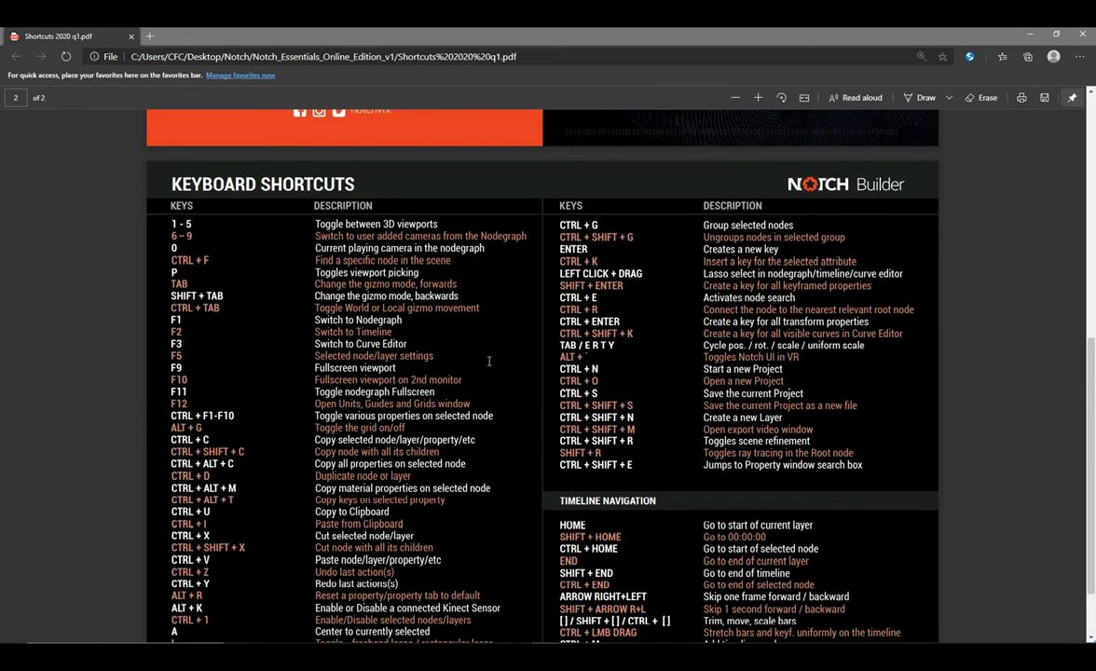
pyautogui.scroll(1, 488, 361)
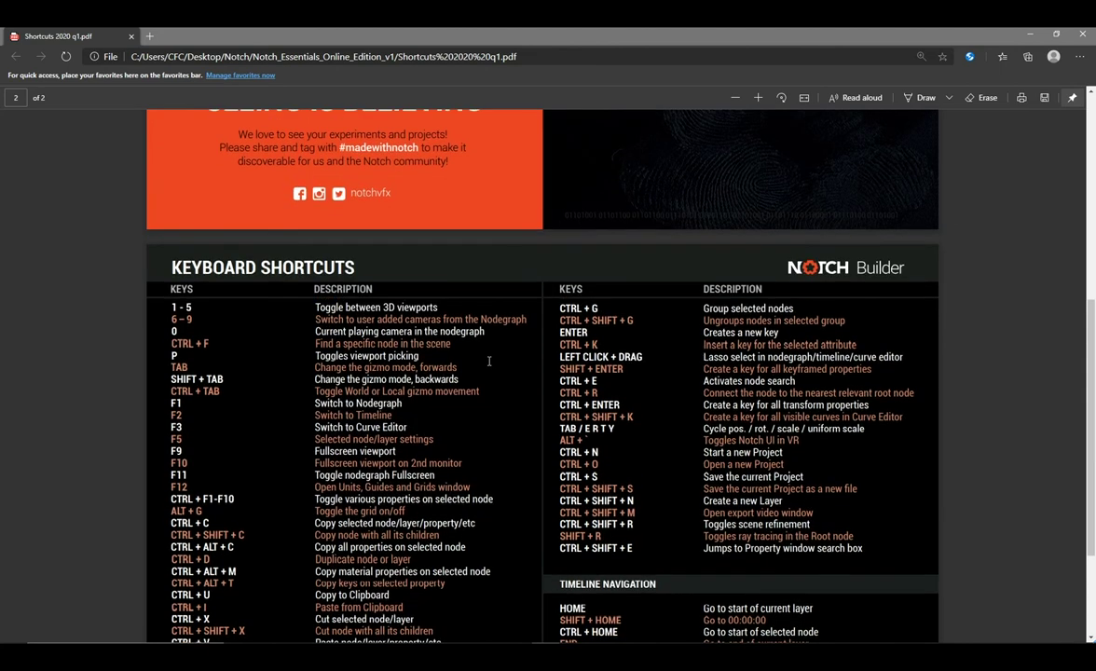
pyautogui.scroll(5, 488, 361)
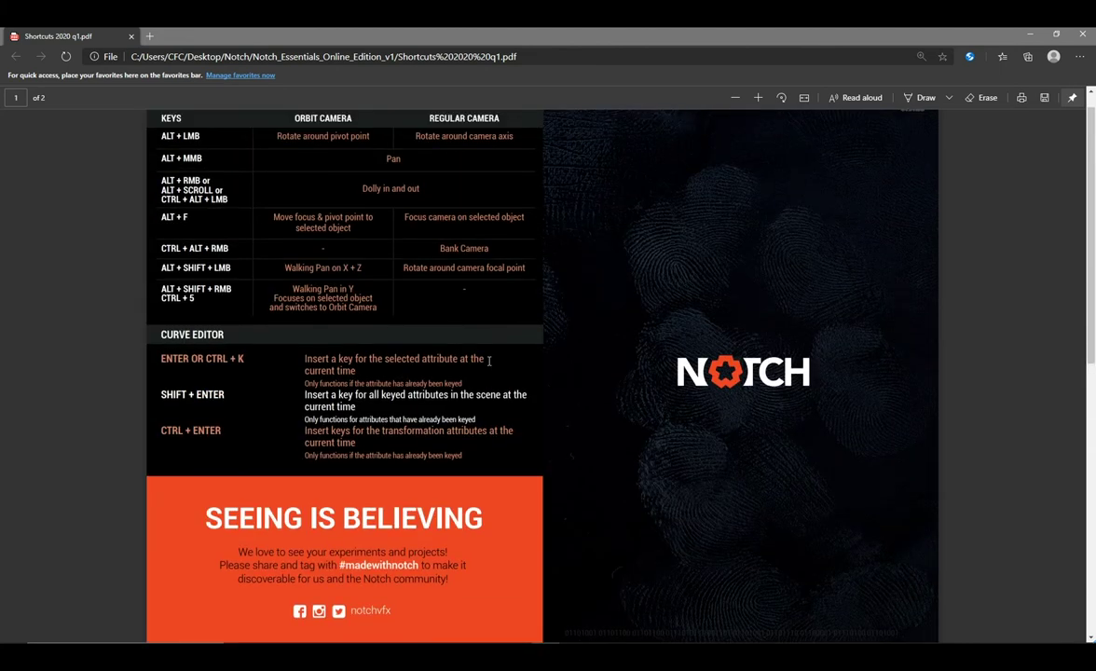
pyautogui.scroll(1, 490, 361)
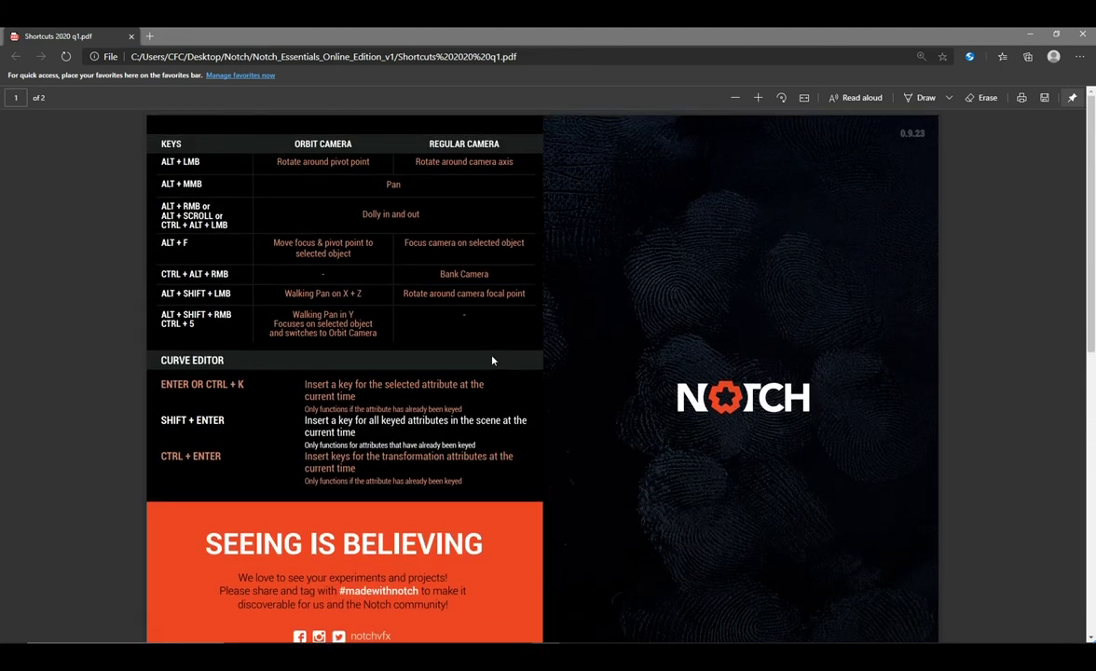
# - Minimize Edge and File Explorer, then browse the Notch Reference Manual introduction in Chrome
pyautogui.click(1028, 34)
pyautogui.click(807, 134)
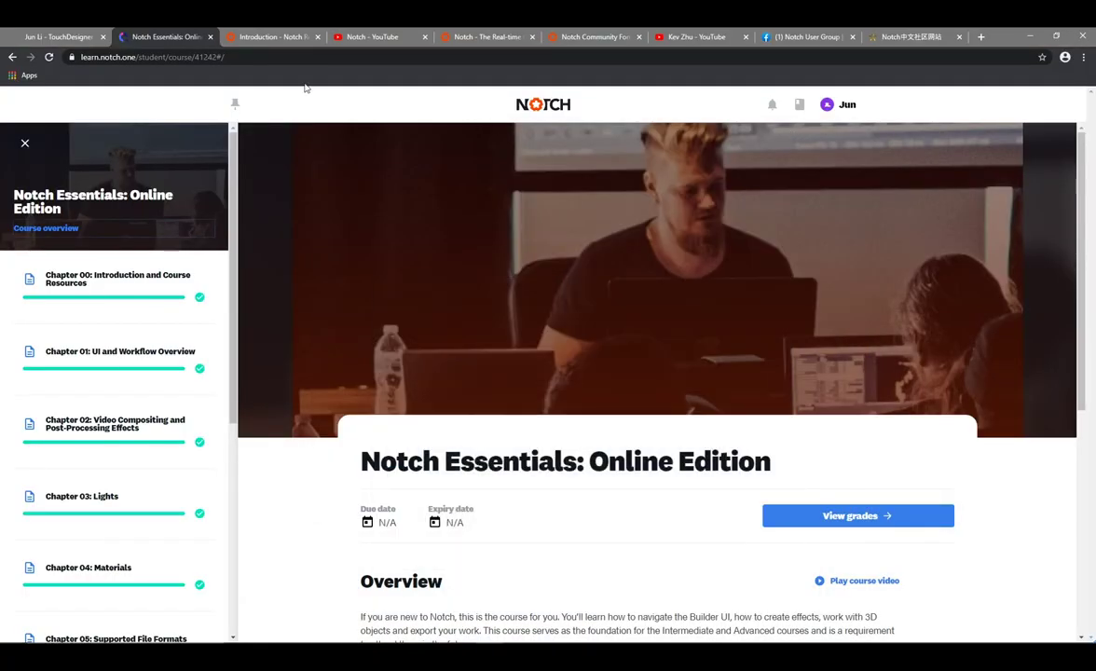
pyautogui.click(285, 41)
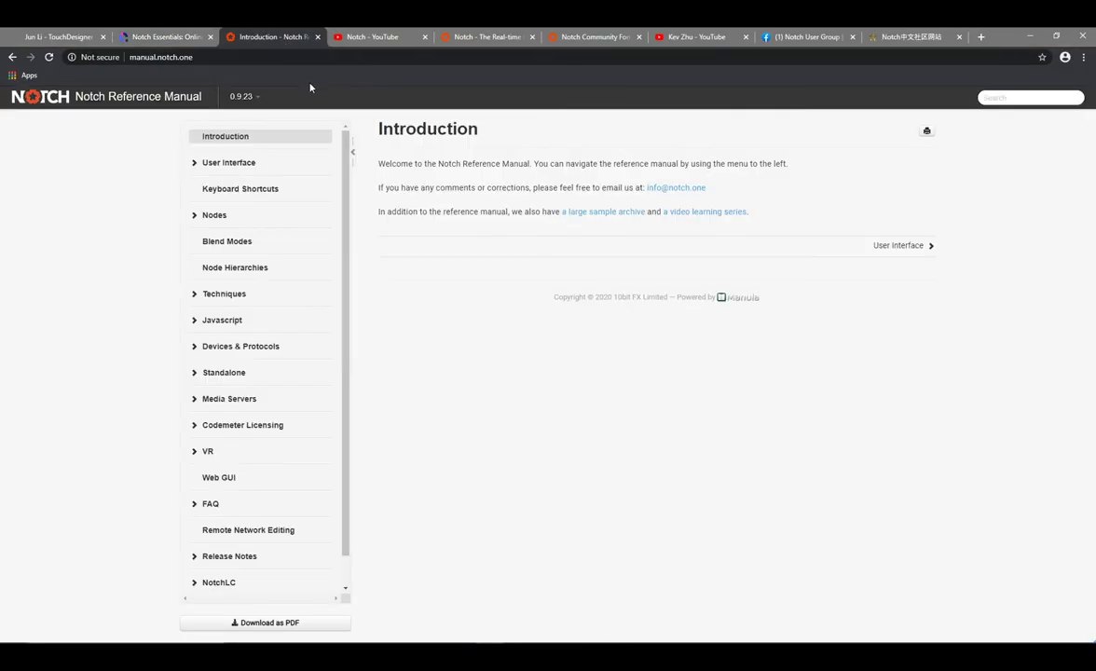
pyautogui.scroll(-1, 310, 274)
pyautogui.scroll(1, 306, 277)
pyautogui.hotkey('alt', 'Tab')
# - In Notch Builder, inspect the Light node's properties, then the top Shape 3D node's
pyautogui.click(562, 317)
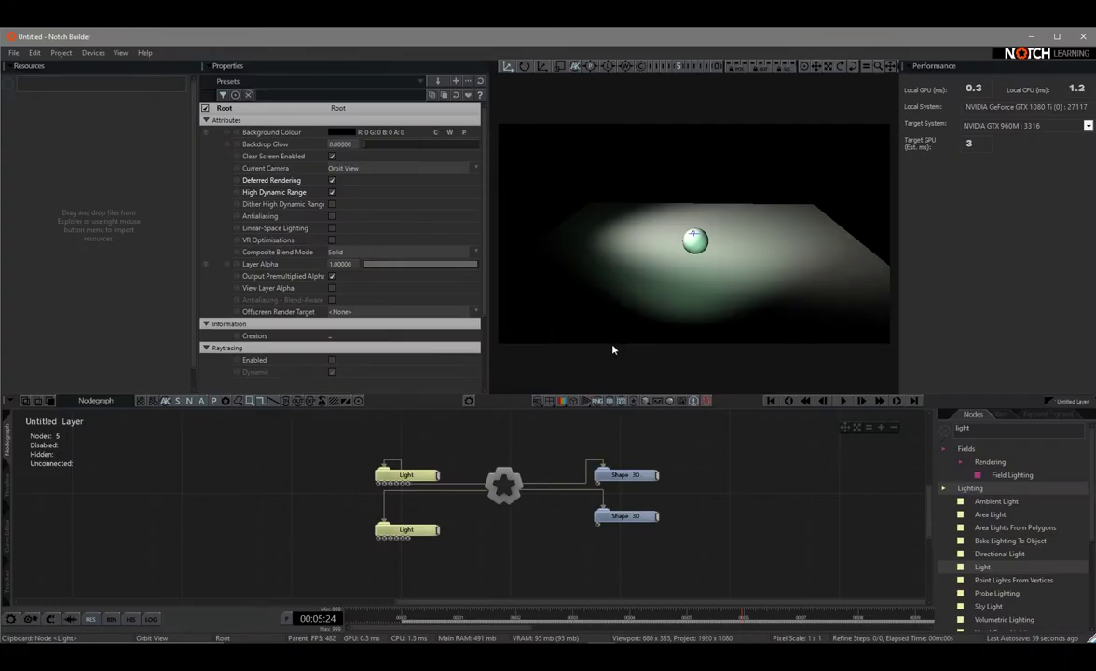
pyautogui.click(406, 475)
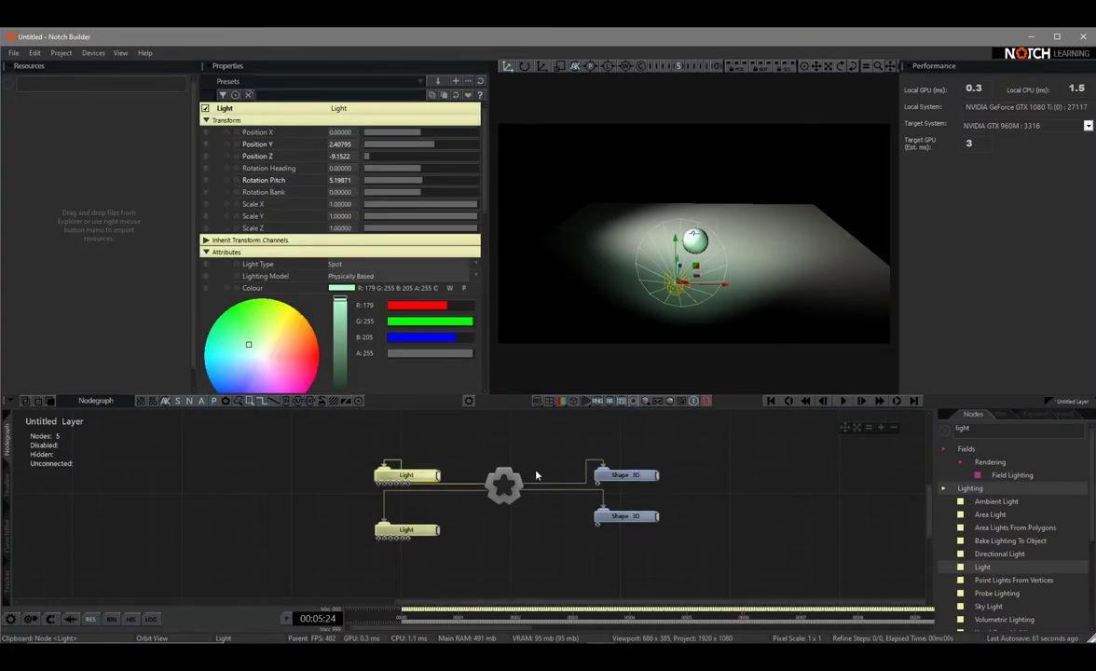
pyautogui.click(623, 476)
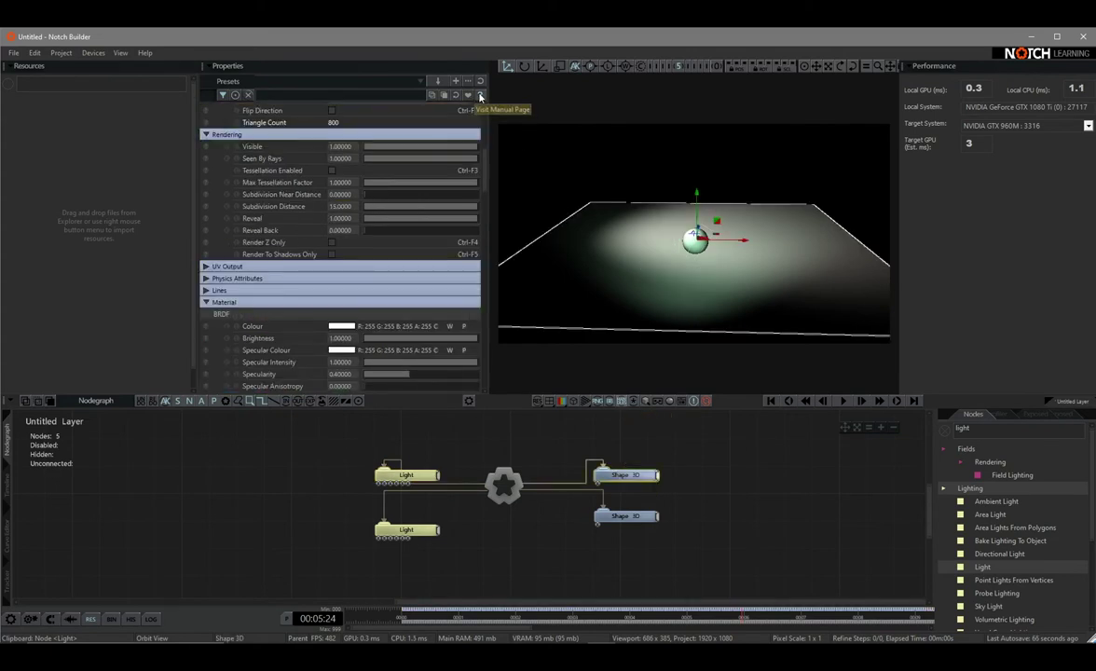
pyautogui.hotkey('alt', 'Tab')
# - Page through the manual's Nodes, Techniques, Release Notes and Devices & Protocols pages, staying in the browser
pyautogui.scroll(-1, 283, 242)
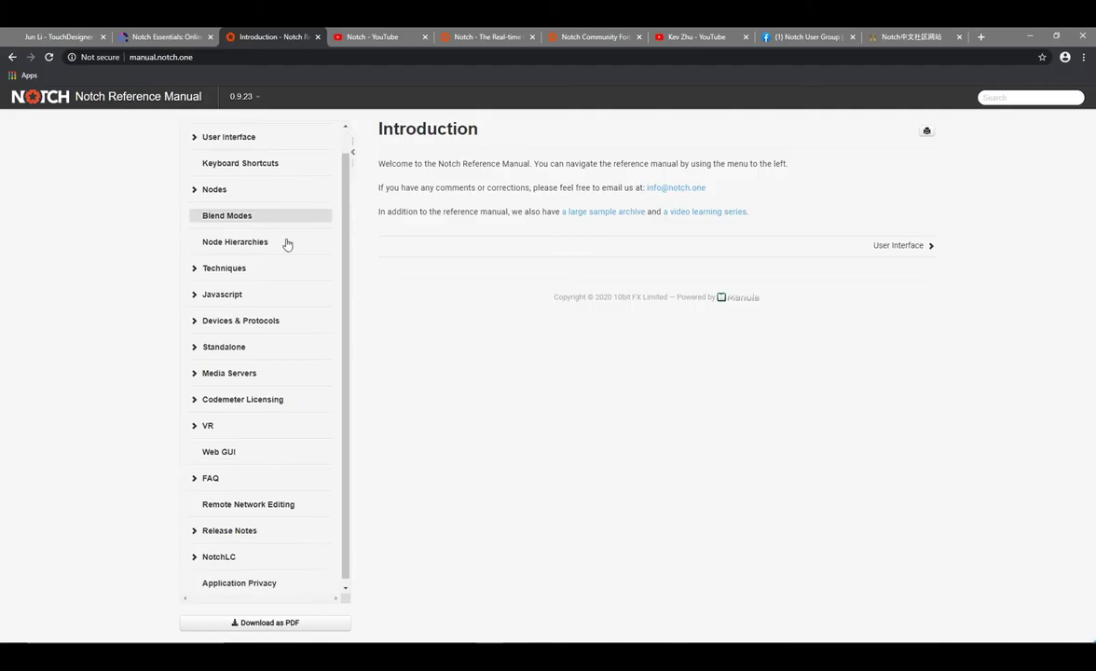
pyautogui.click(236, 192)
pyautogui.scroll(-5, 252, 261)
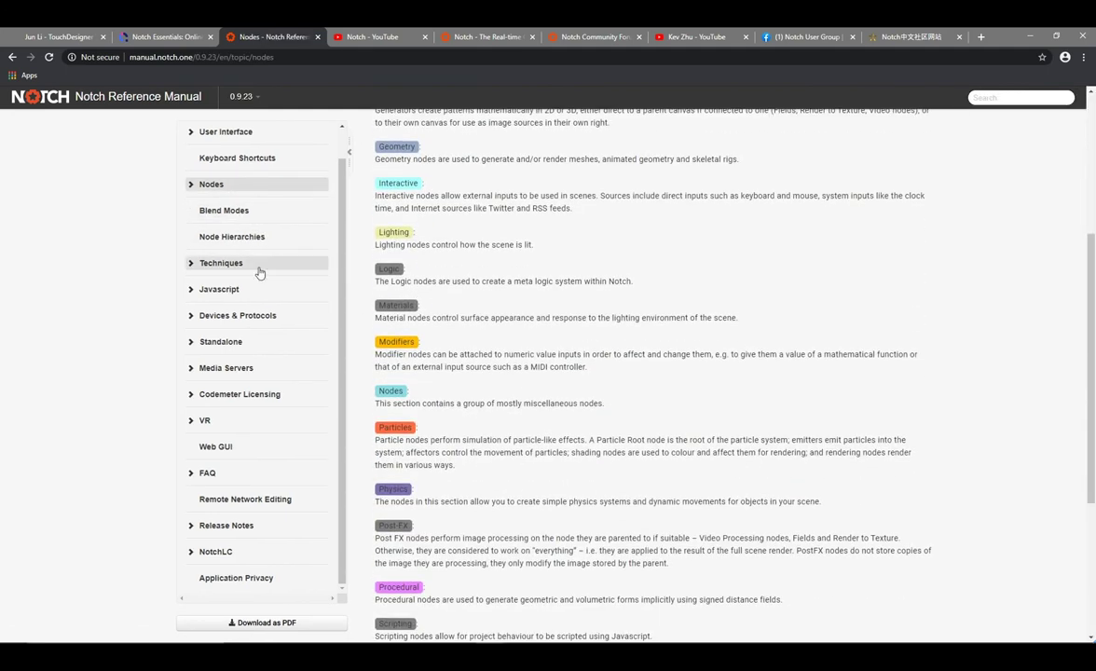
pyautogui.click(259, 270)
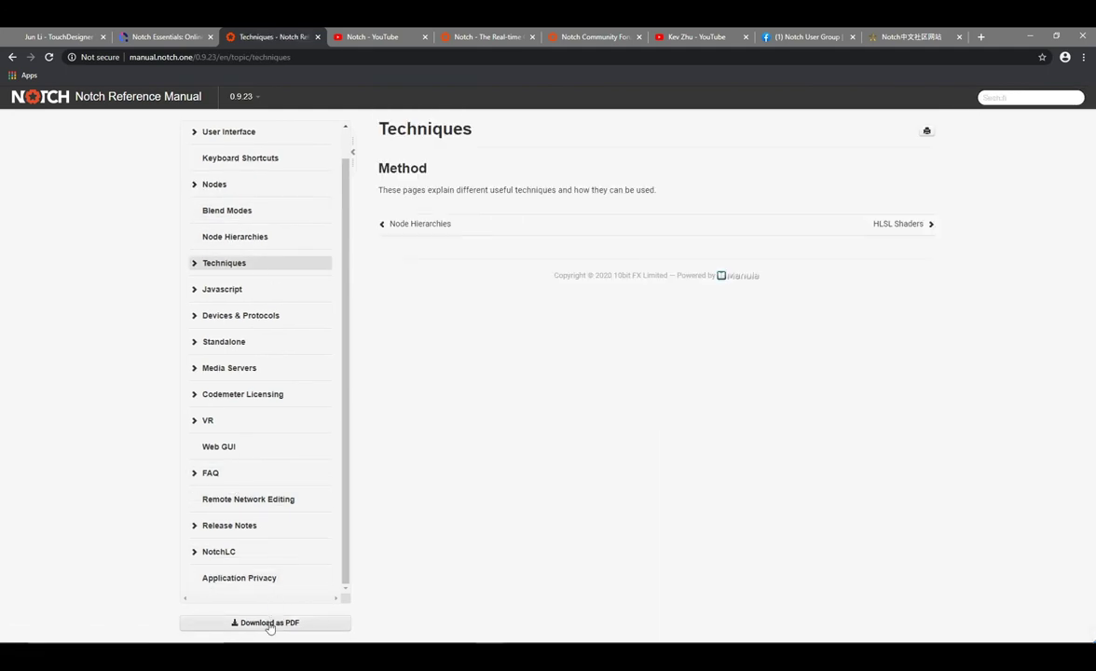
pyautogui.click(238, 526)
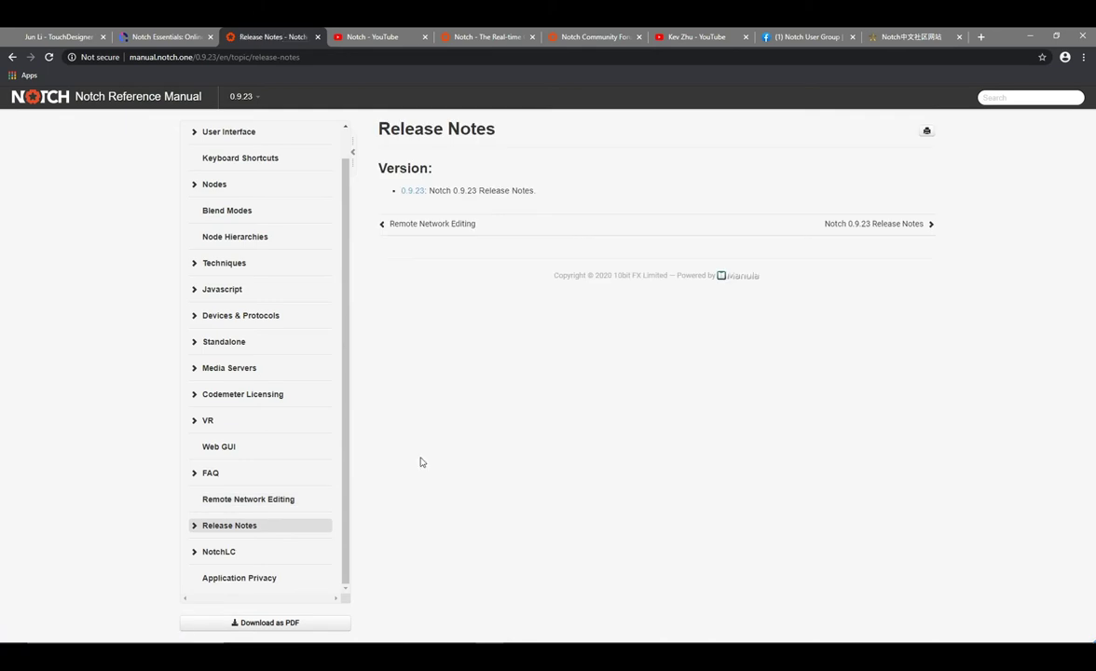
pyautogui.click(308, 318)
pyautogui.hotkey('alt', 'Tab')
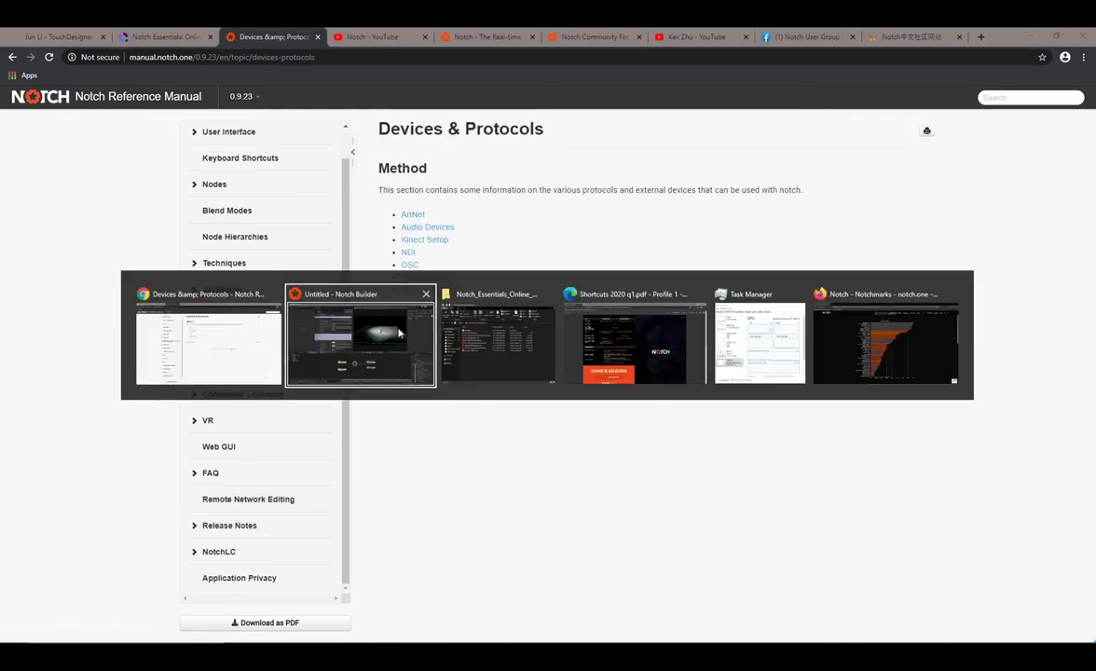
pyautogui.press('Escape')
# - Scroll through Notch's YouTube channel rows of Tutorials, Streams, Notch Tips and NotchCon videos, then back up
pyautogui.click(375, 38)
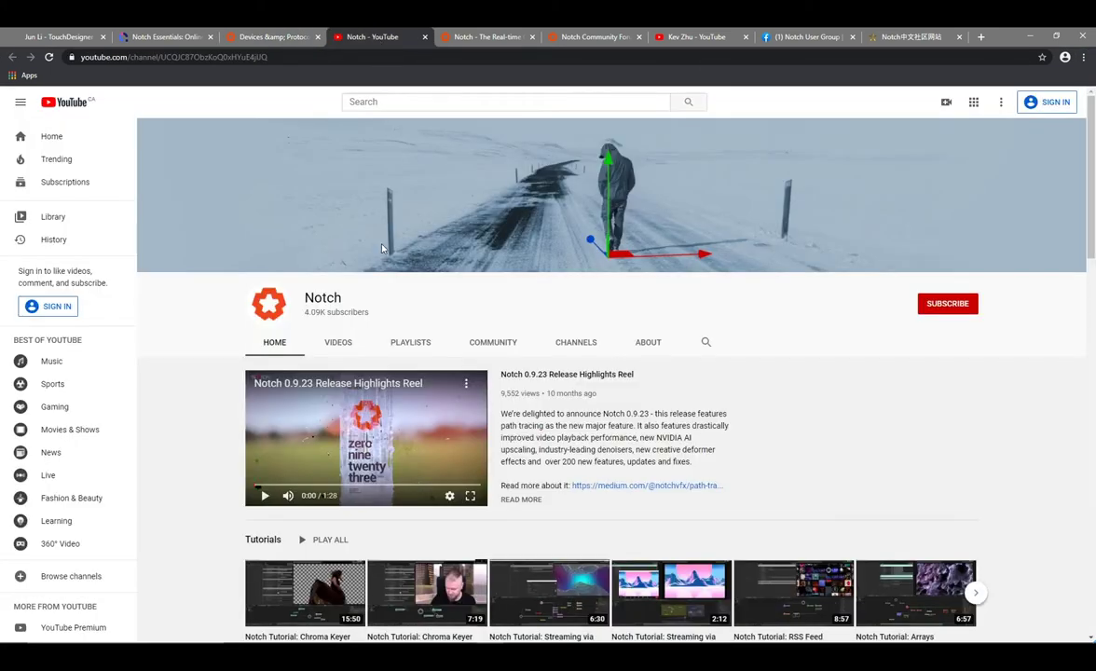
pyautogui.scroll(-1, 381, 252)
pyautogui.scroll(-5, 376, 253)
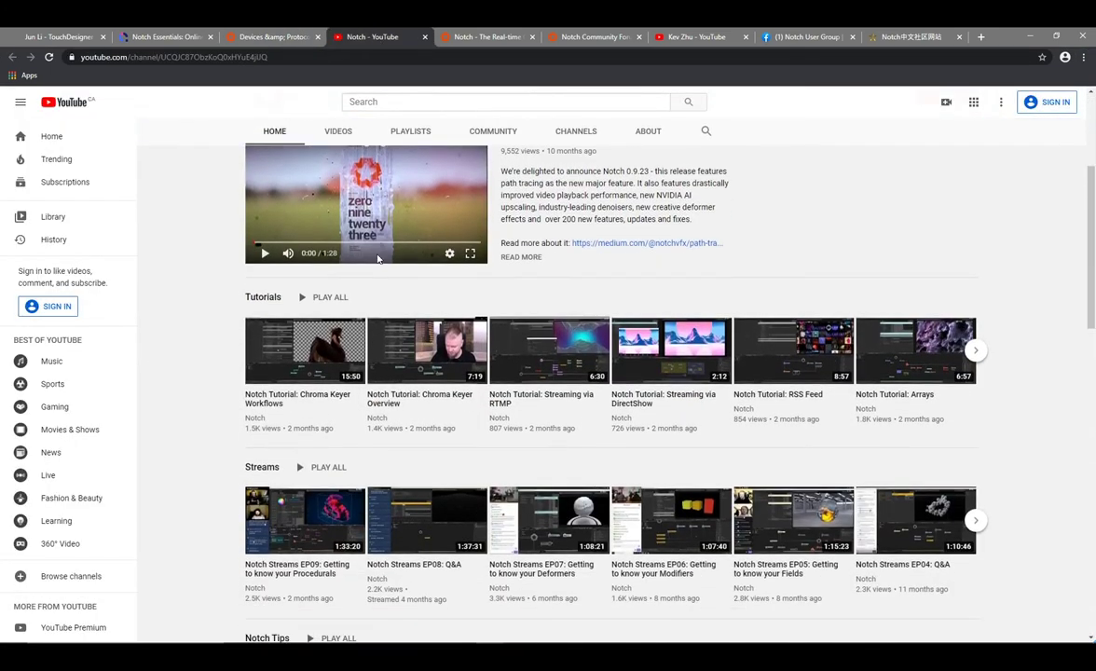
pyautogui.scroll(-2, 549, 296)
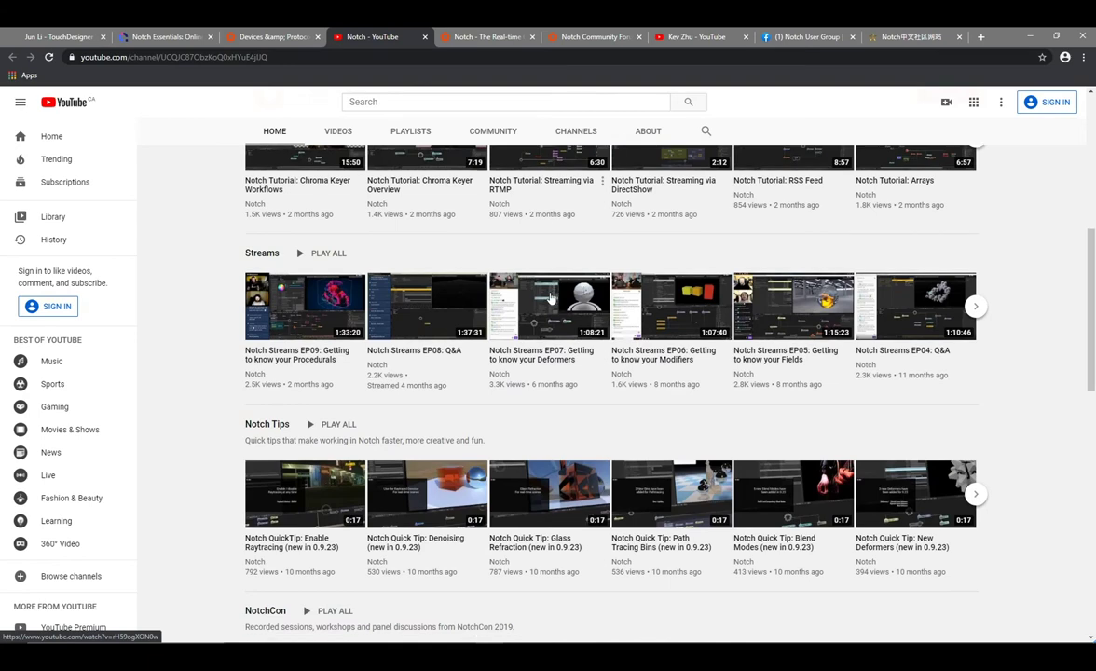
pyautogui.scroll(-5, 625, 404)
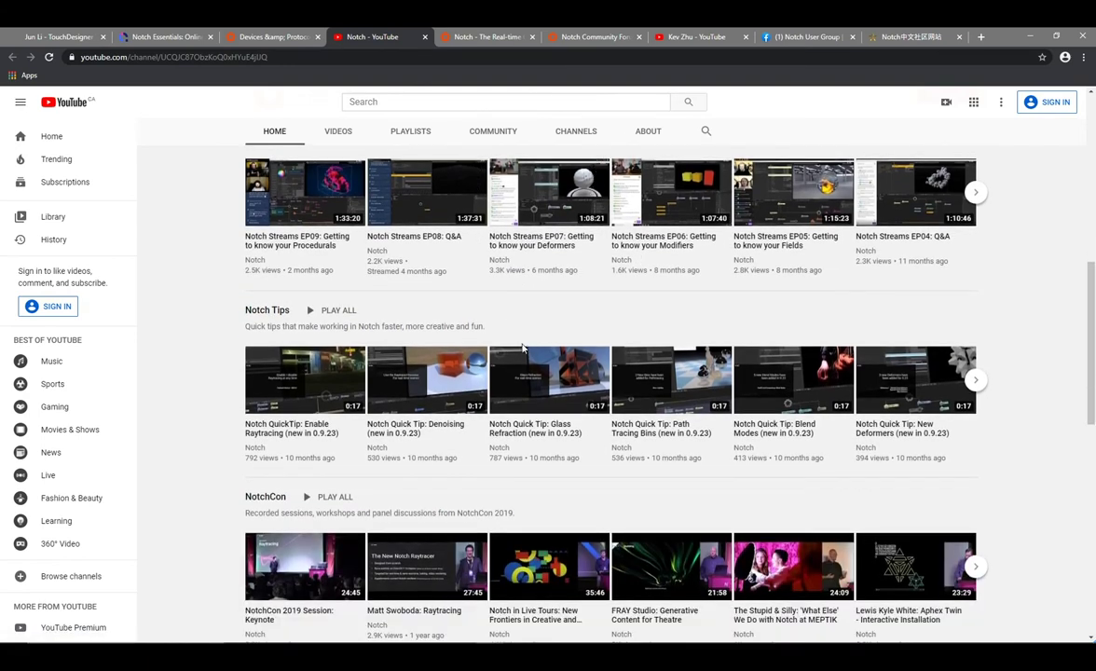
pyautogui.scroll(-3, 518, 352)
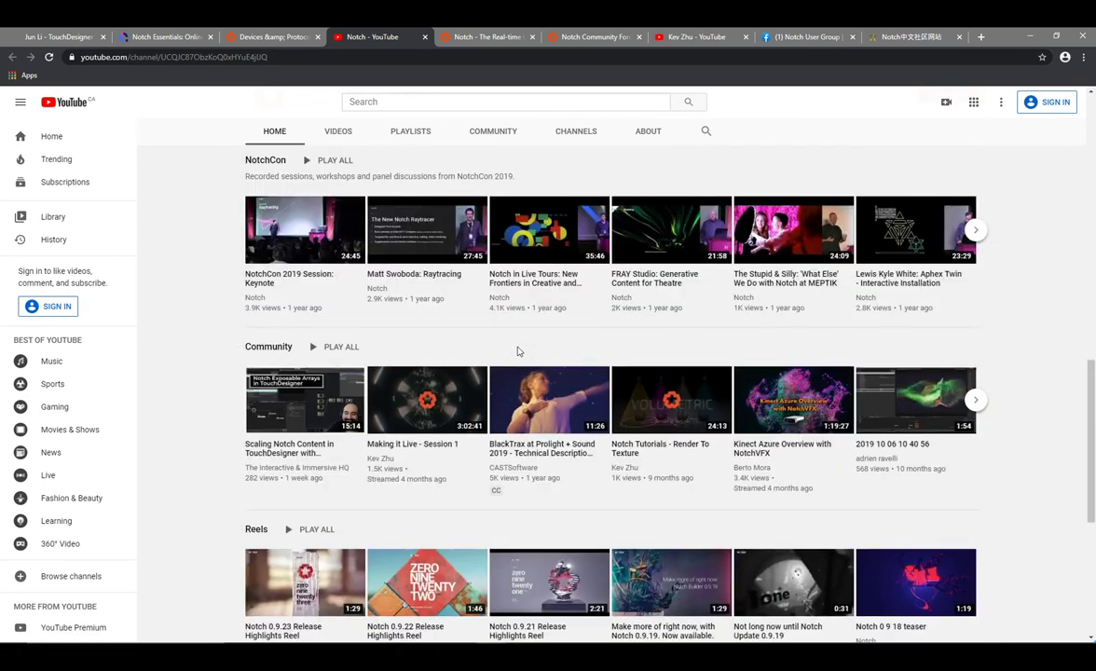
pyautogui.scroll(16, 516, 349)
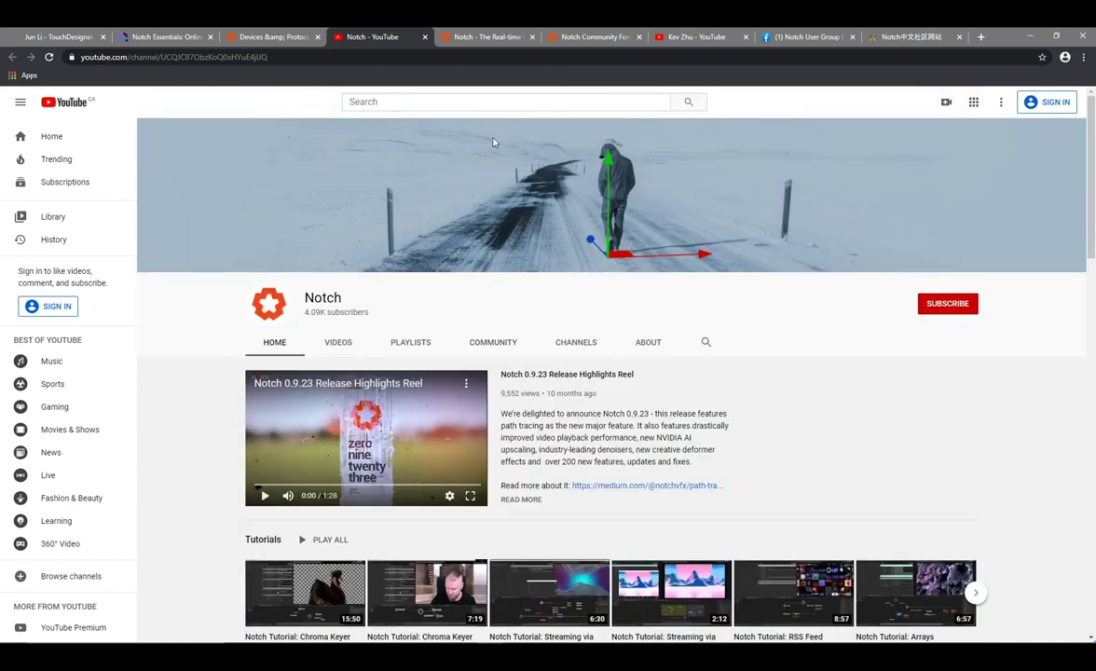
# - Scroll through the notch.one homepage and return to its top
pyautogui.click(485, 38)
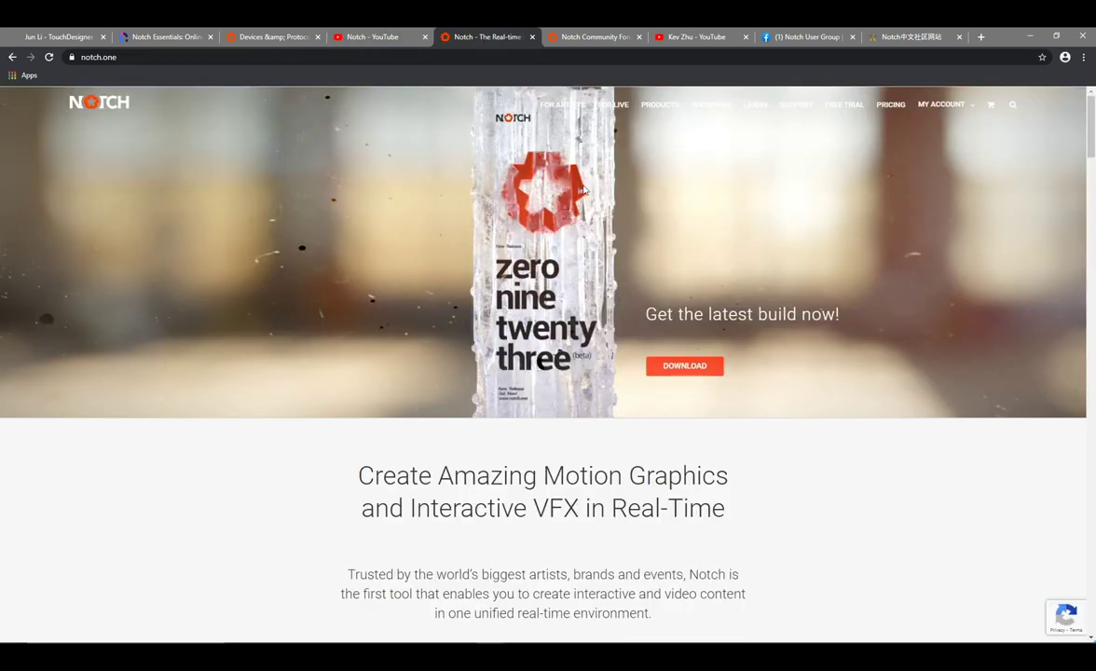
pyautogui.scroll(-1, 638, 357)
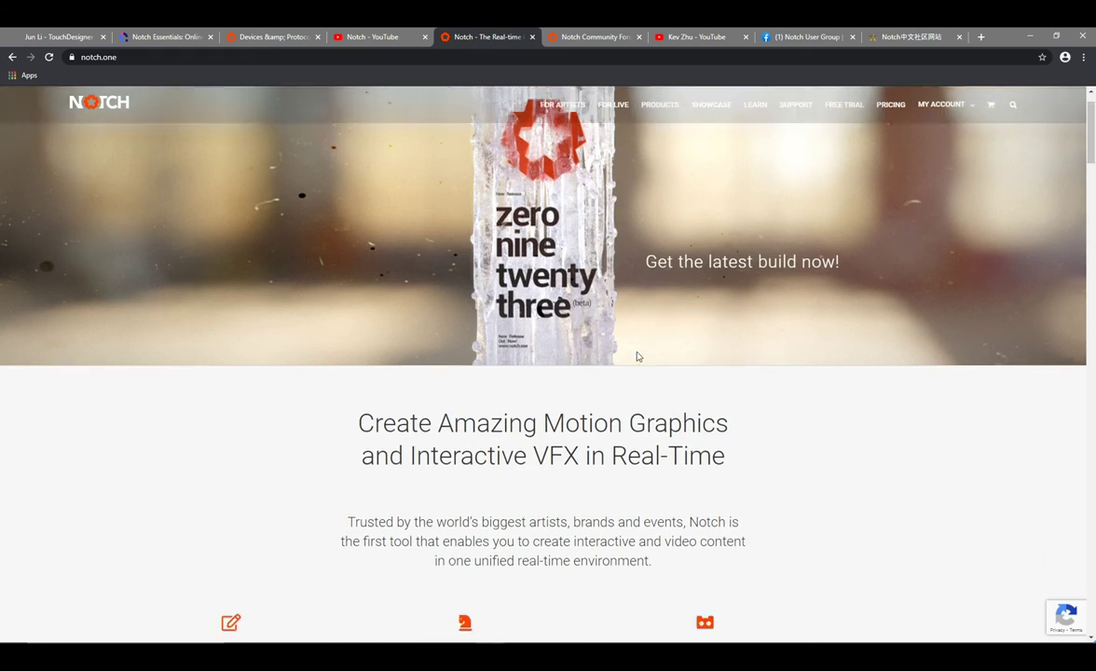
pyautogui.scroll(-4, 638, 357)
pyautogui.scroll(-2, 623, 311)
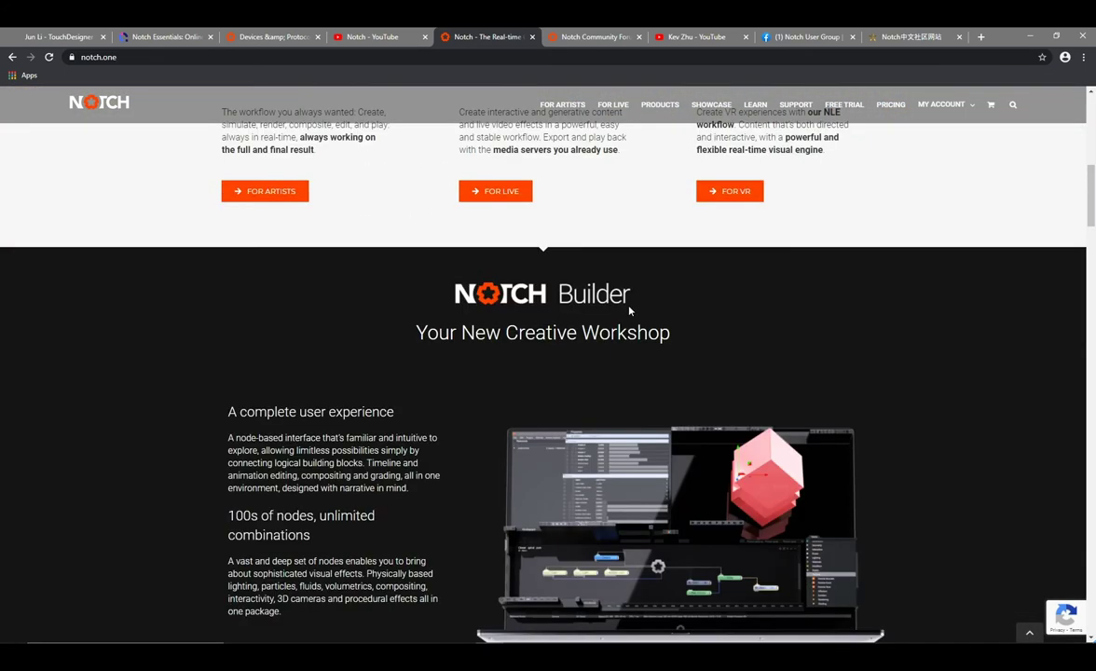
pyautogui.scroll(7, 623, 310)
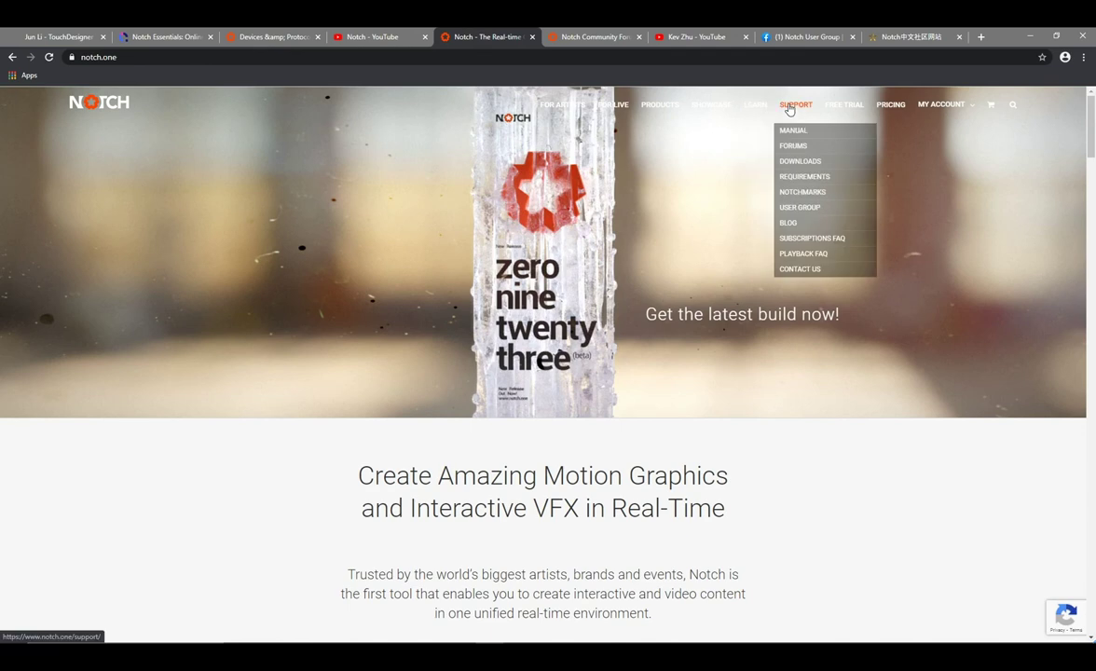
# - Scroll the Community Forum's Latest topics list and return to the top
pyautogui.click(597, 38)
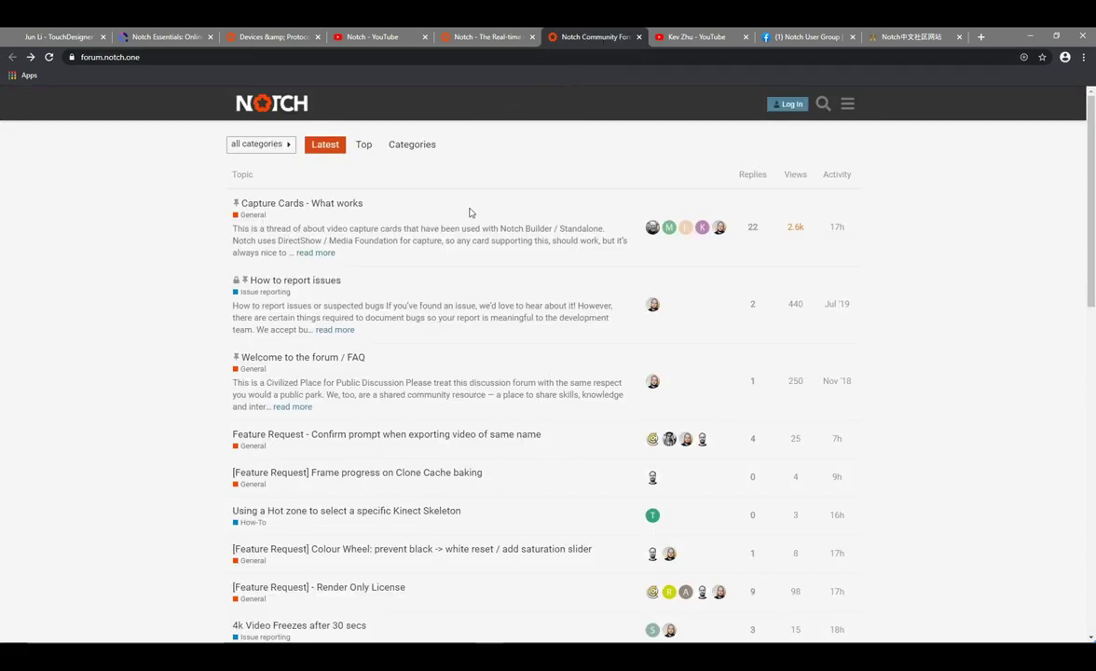
pyautogui.scroll(-4, 469, 214)
pyautogui.scroll(-2, 466, 262)
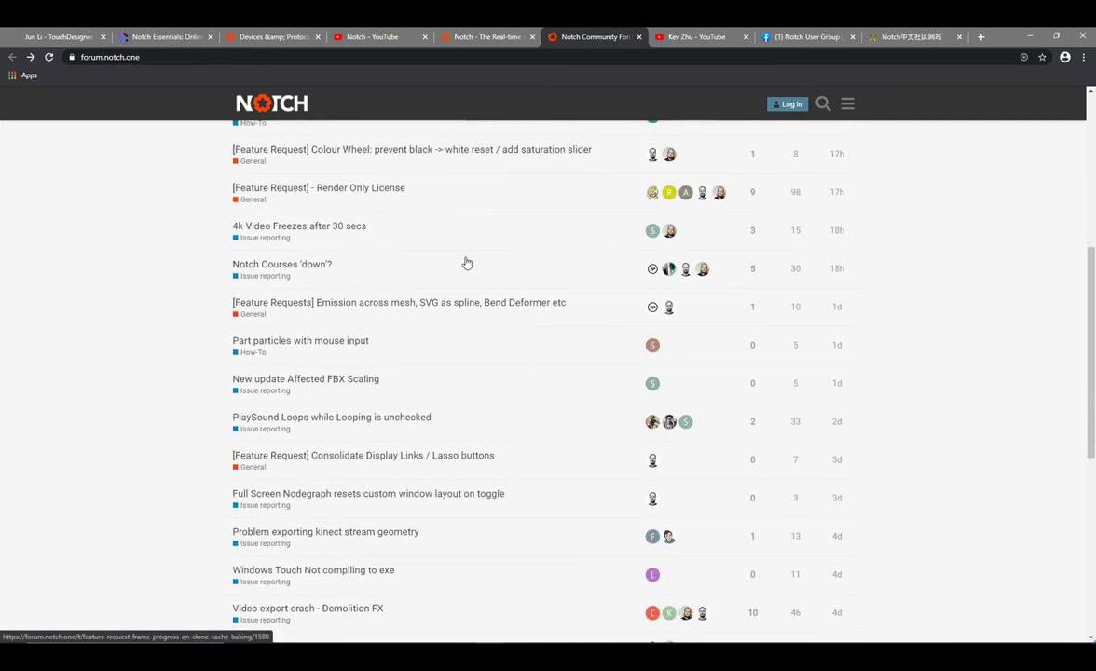
pyautogui.scroll(6, 725, 140)
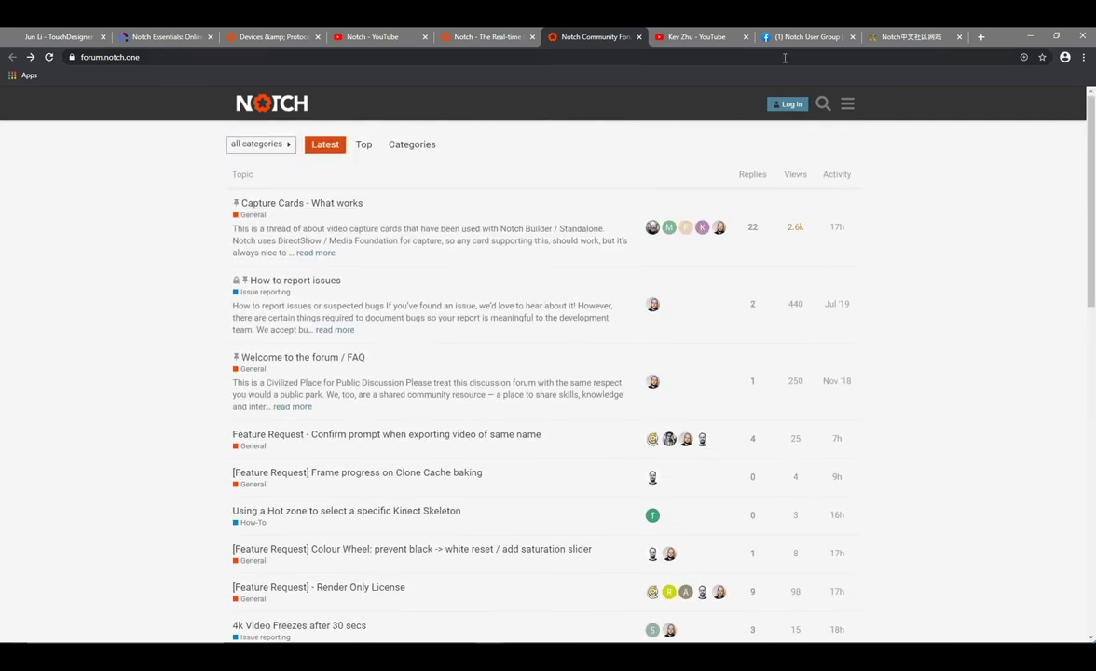
# - Scroll through the Notch User Group's Discussion feed on Facebook and back to the top
pyautogui.click(792, 37)
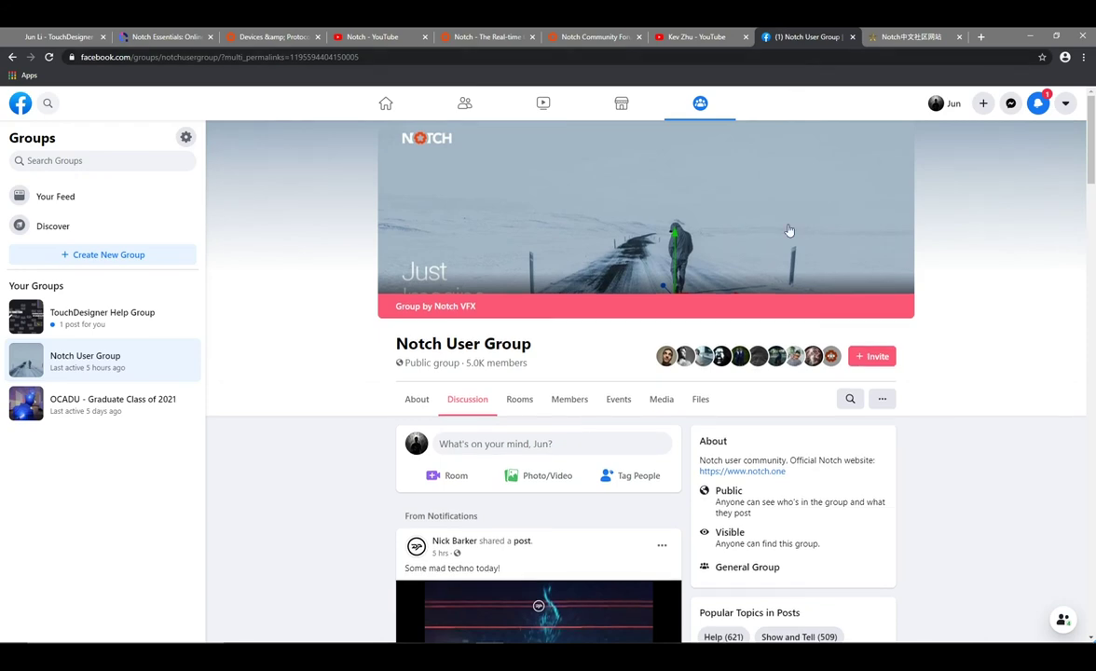
pyautogui.scroll(-4, 788, 225)
pyautogui.scroll(-5, 788, 229)
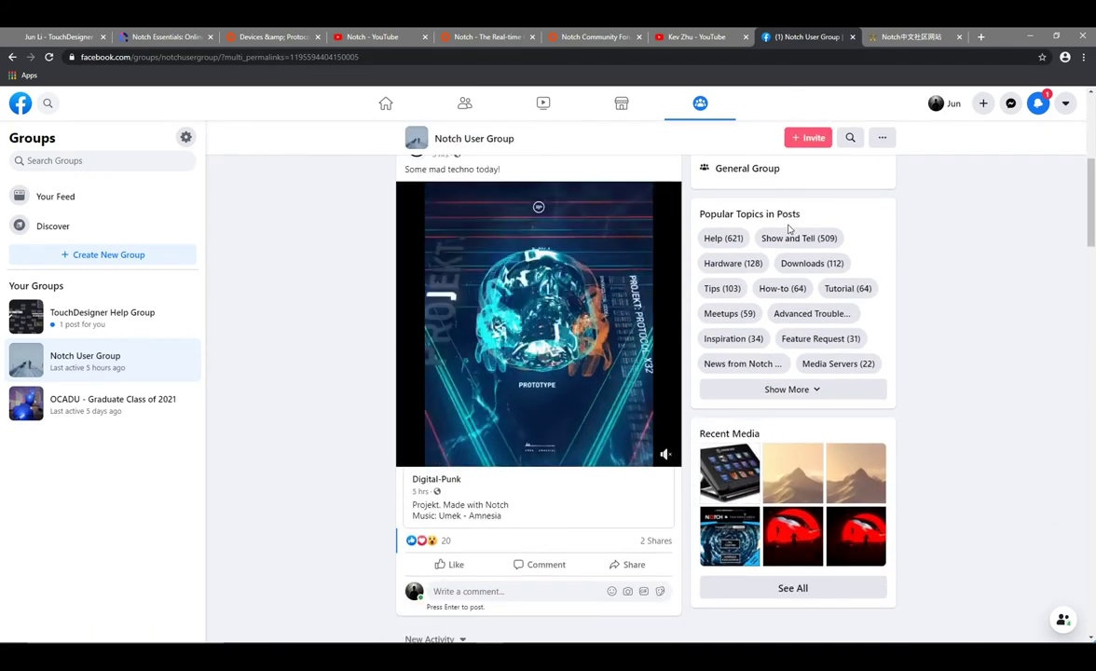
pyautogui.scroll(-12, 788, 230)
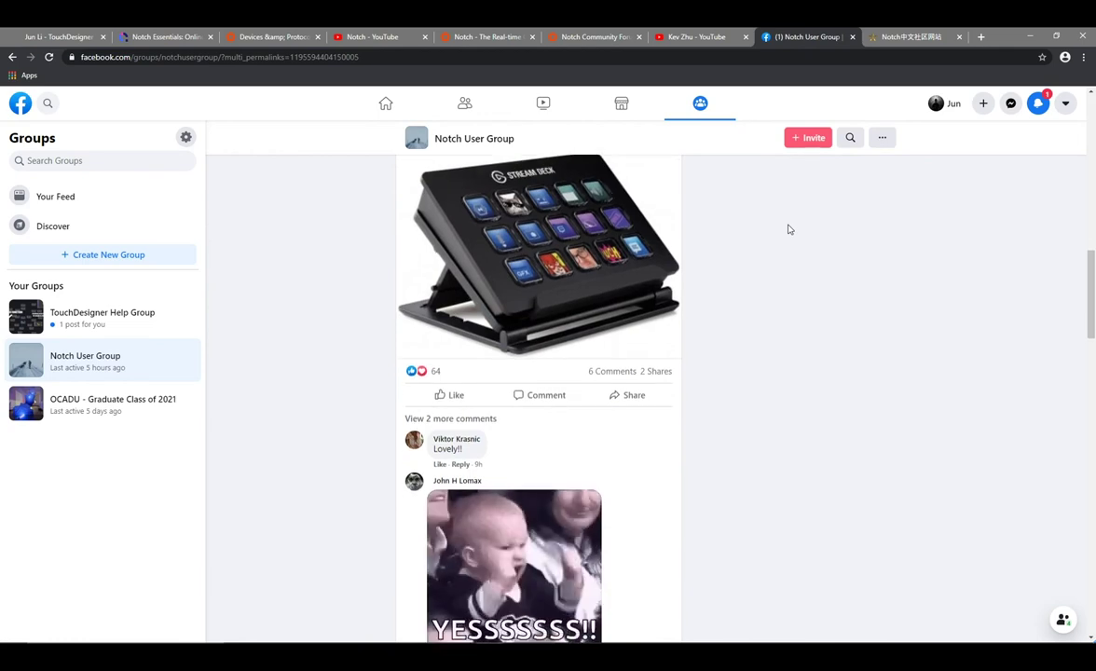
pyautogui.scroll(20, 769, 249)
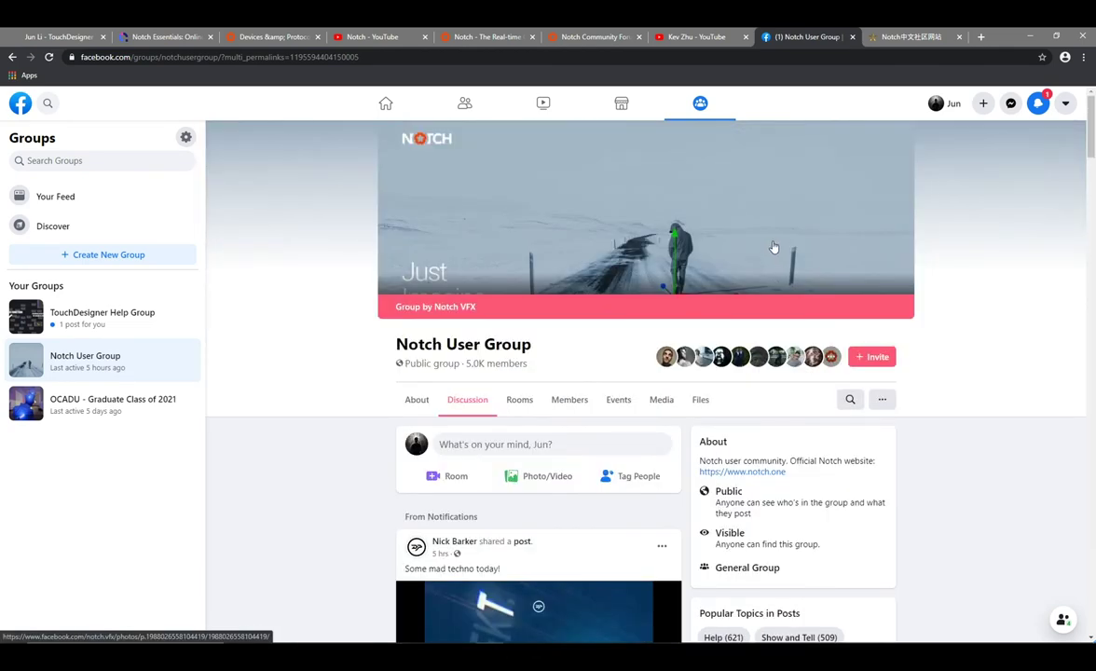
# - Browse the tutorial creator's Uploads and Notch Tutorials playlist, then go to the Notch VFX 中文社区 site
pyautogui.click(699, 38)
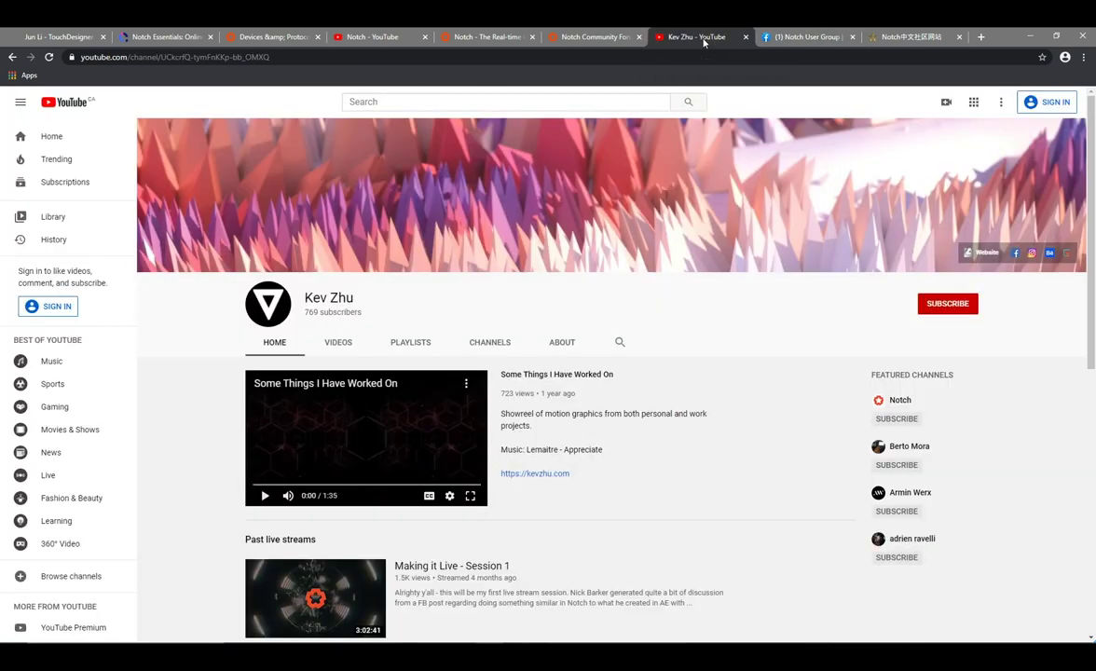
pyautogui.scroll(-3, 621, 343)
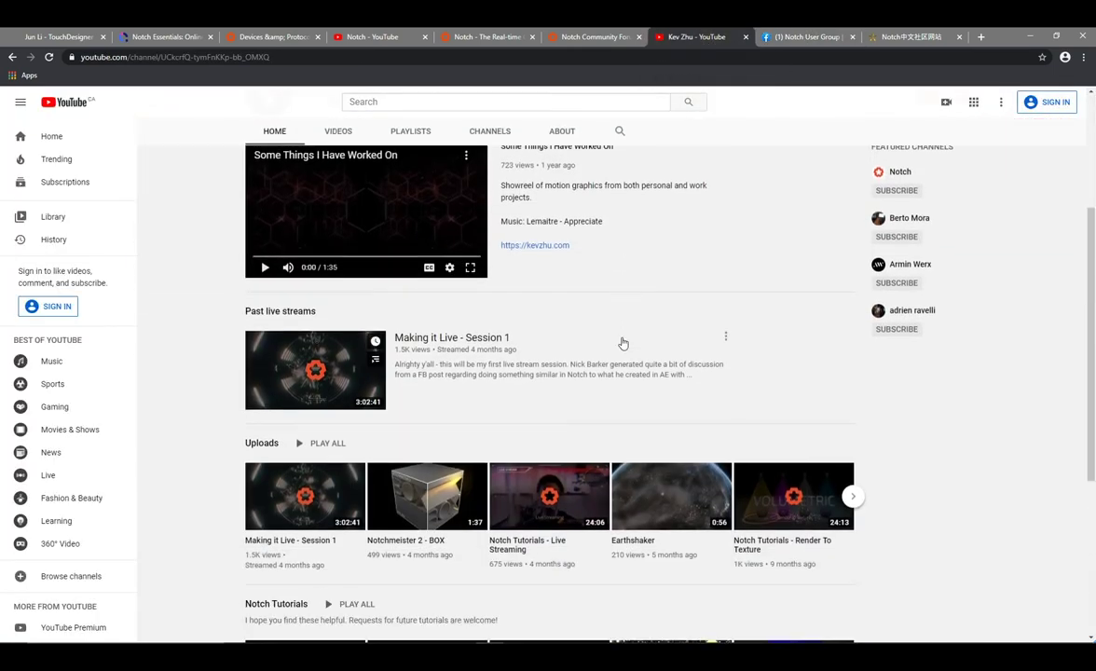
pyautogui.scroll(2, 623, 343)
pyautogui.scroll(1, 622, 343)
pyautogui.scroll(-5, 538, 349)
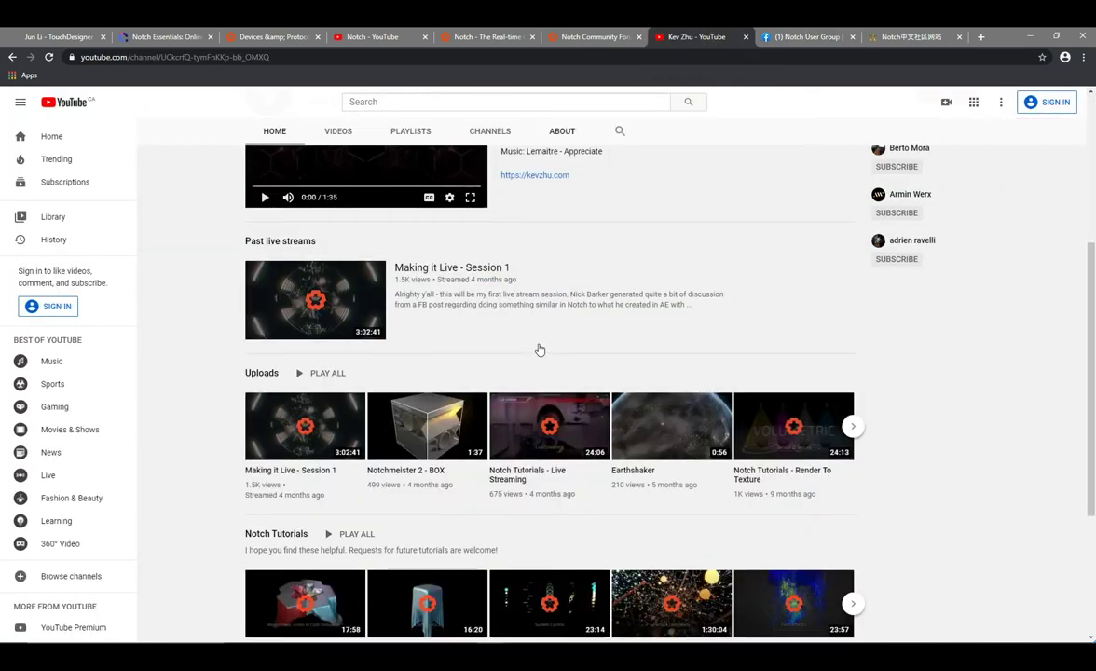
pyautogui.scroll(1, 539, 350)
pyautogui.scroll(4, 539, 349)
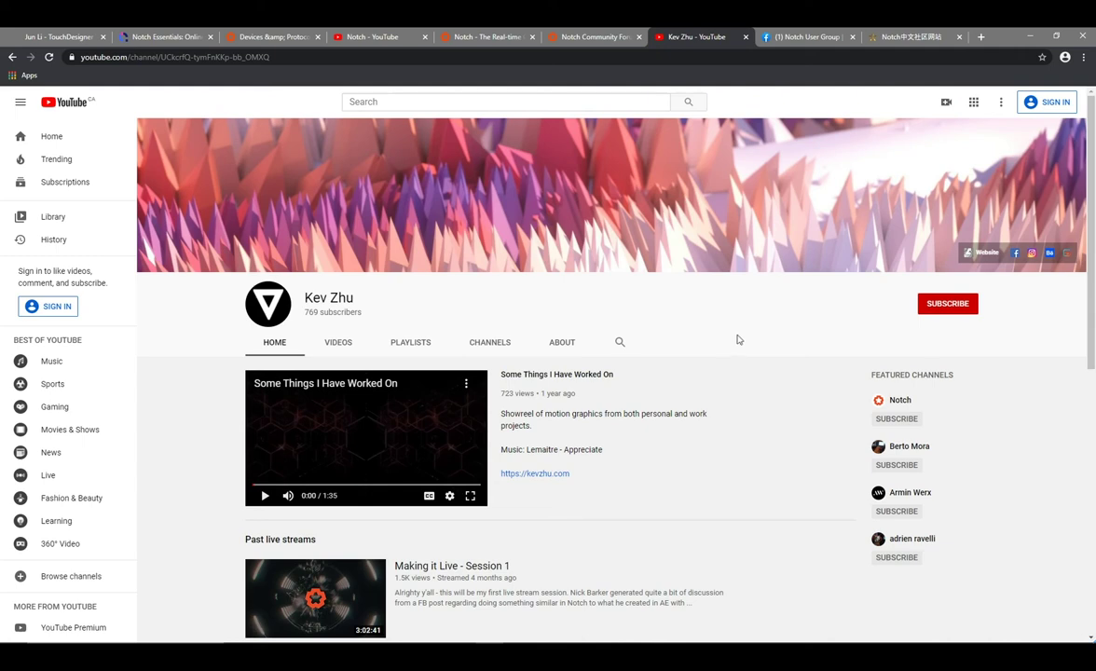
pyautogui.click(872, 36)
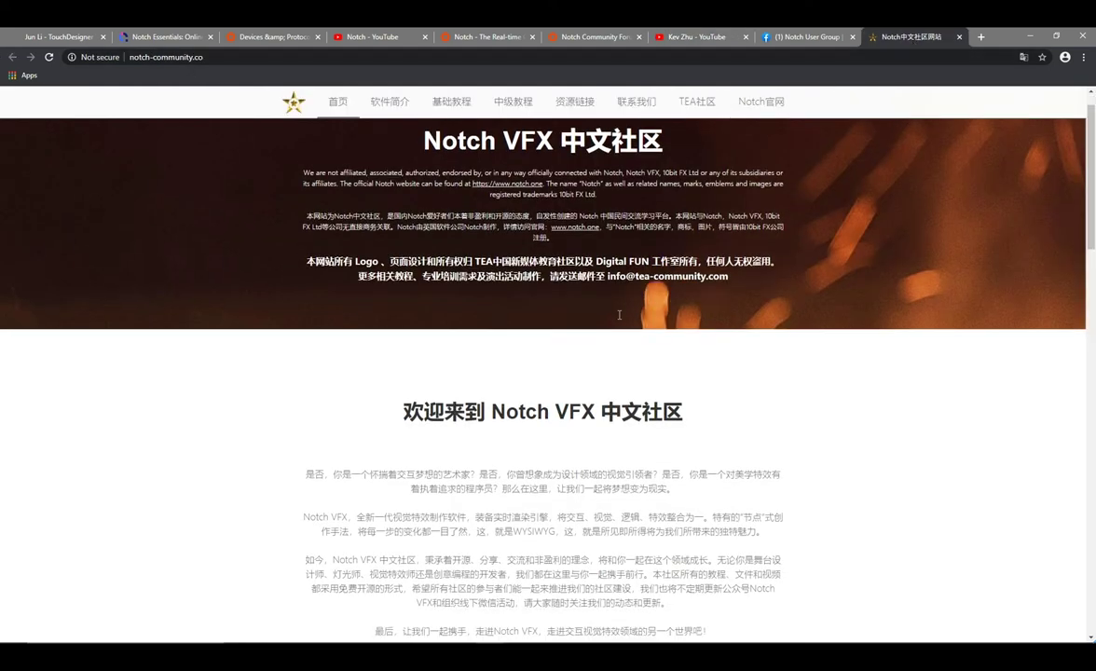
# - Scroll the Notch VFX 中文社区 home page and back, then minimize Chrome to return to Notch Builder
pyautogui.scroll(-8, 619, 315)
pyautogui.scroll(-7, 618, 315)
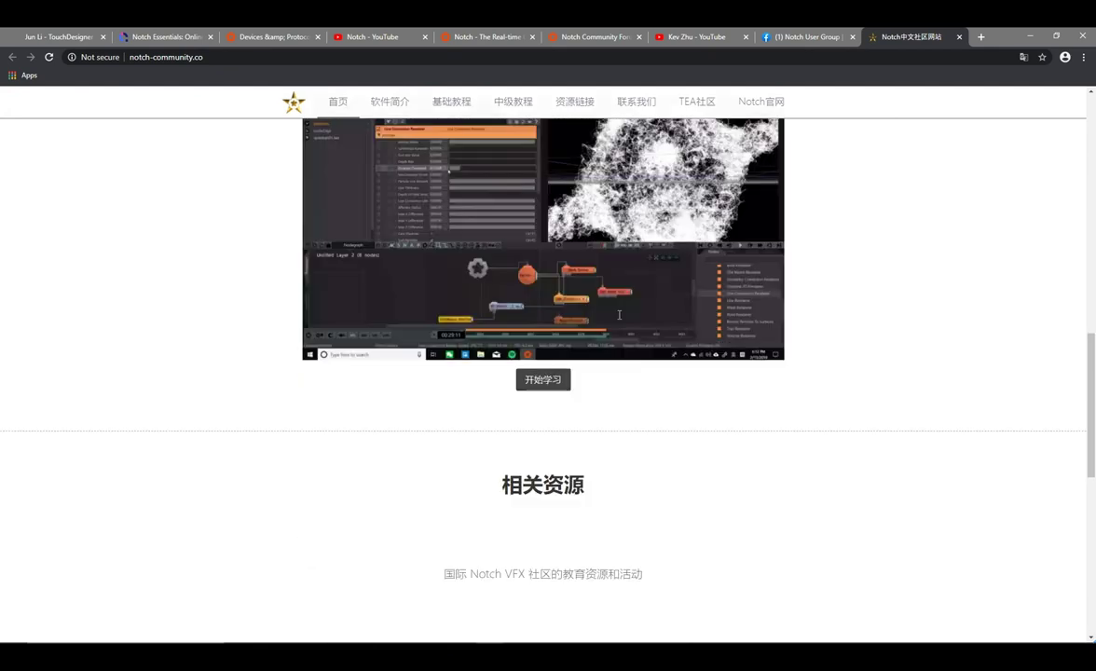
pyautogui.scroll(15, 619, 314)
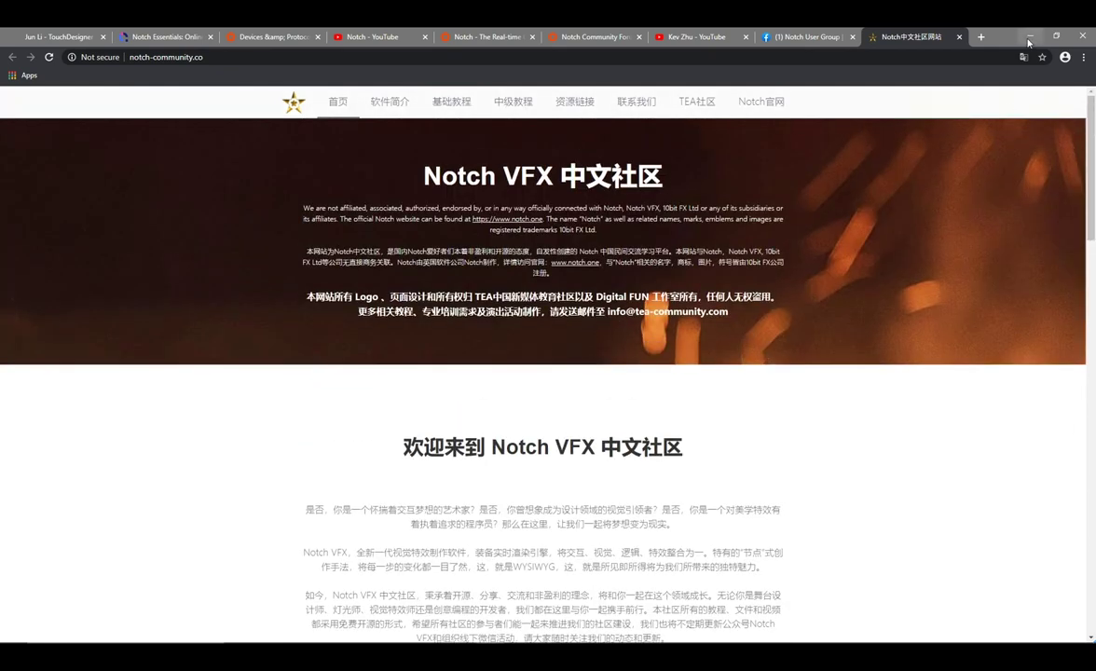
pyautogui.click(1028, 39)
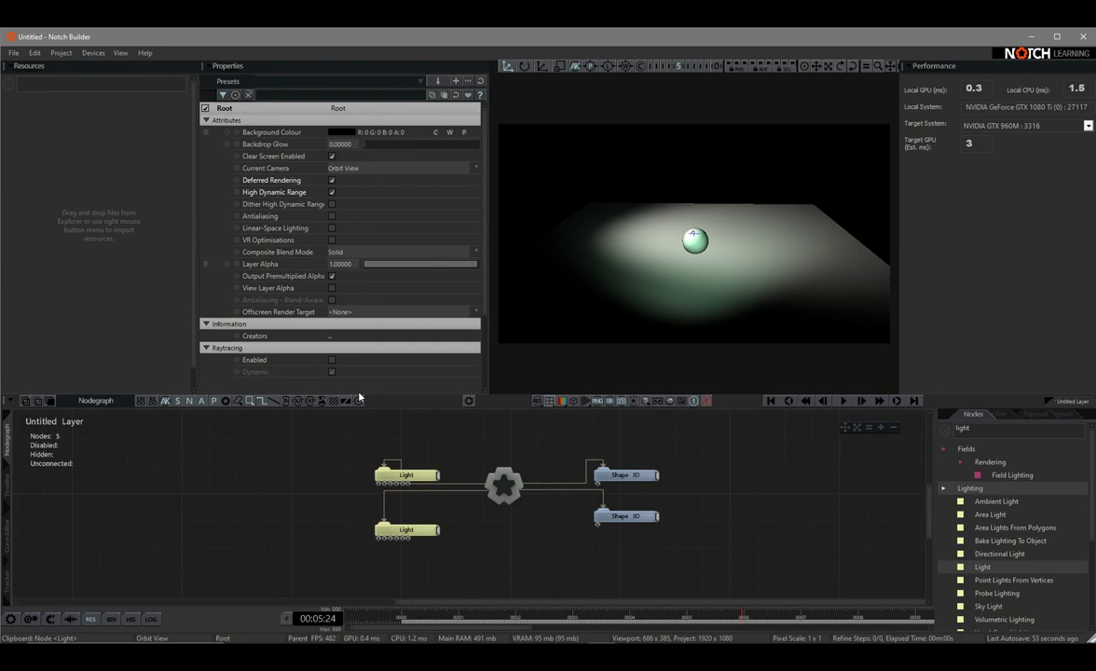
# - Insert a new timeline layer, choosing the Particle FX template from the Templates list
pyautogui.click(10, 484)
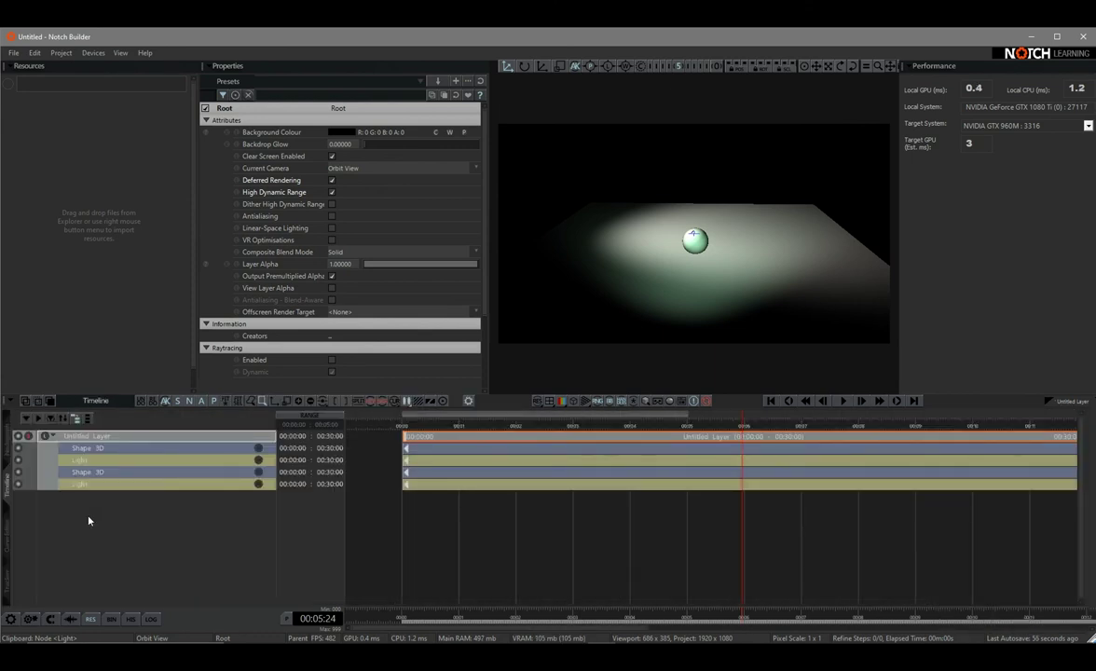
pyautogui.rightClick(112, 529)
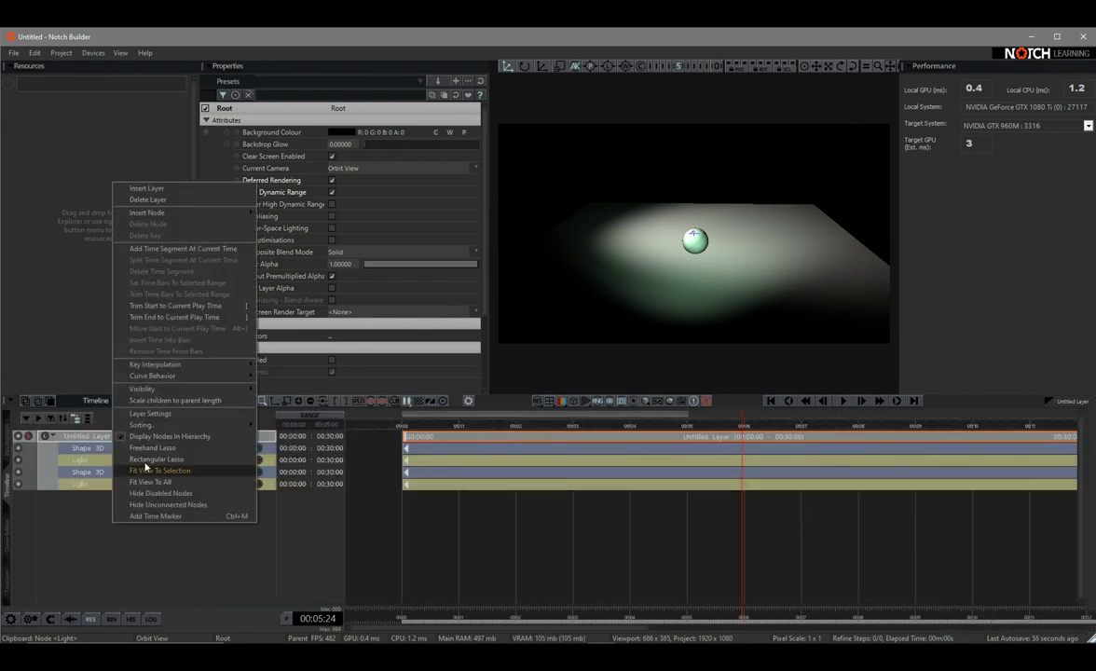
pyautogui.click(147, 188)
pyautogui.scroll(-3, 489, 450)
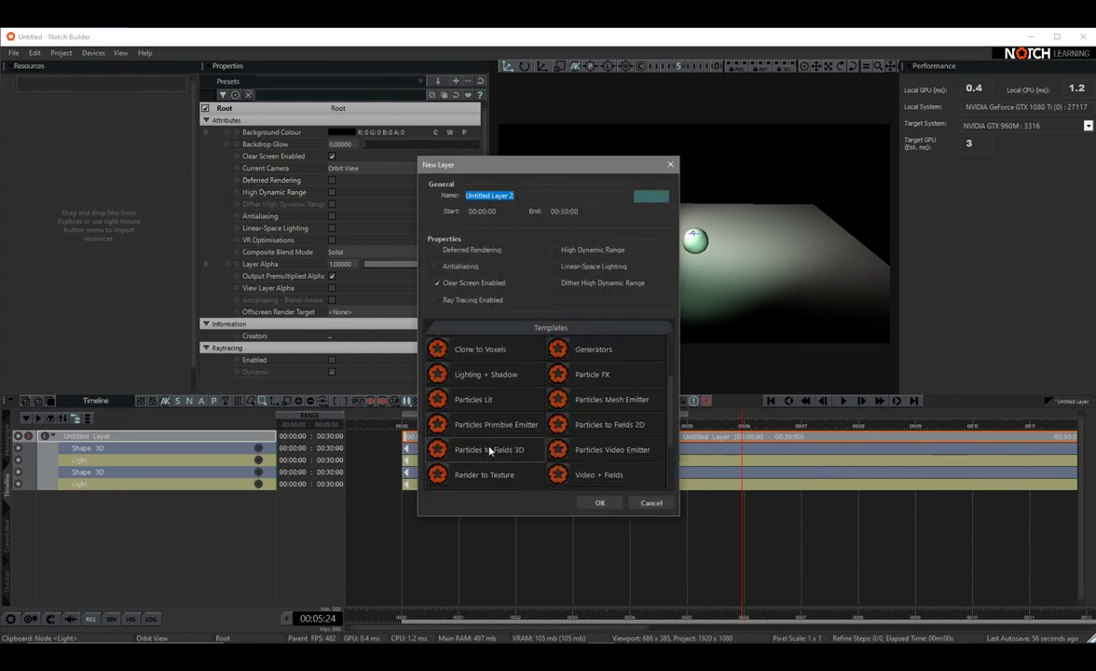
pyautogui.scroll(-1, 498, 426)
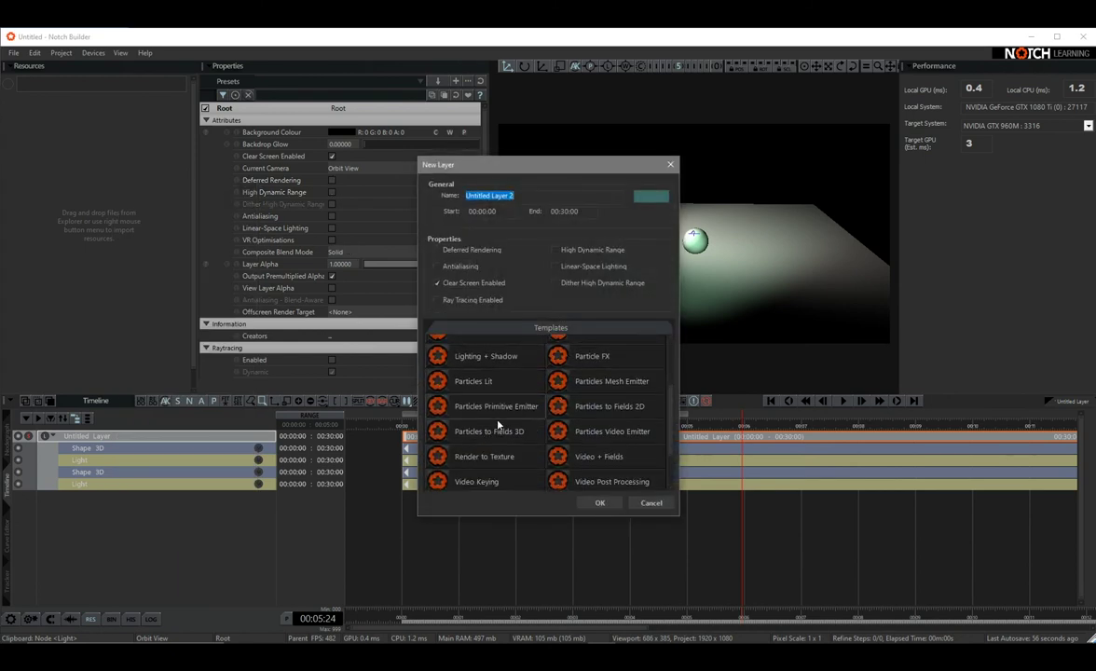
pyautogui.doubleClick(597, 362)
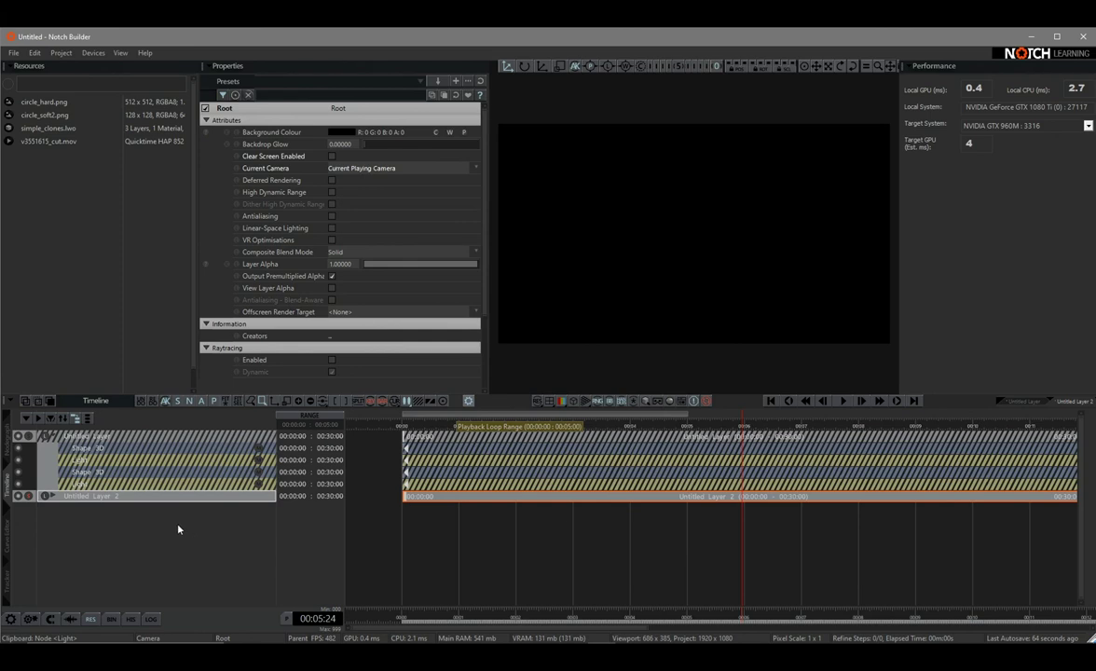
# - Show the new layer's node graph, start playback and pan across the whole particle network
pyautogui.click(9, 447)
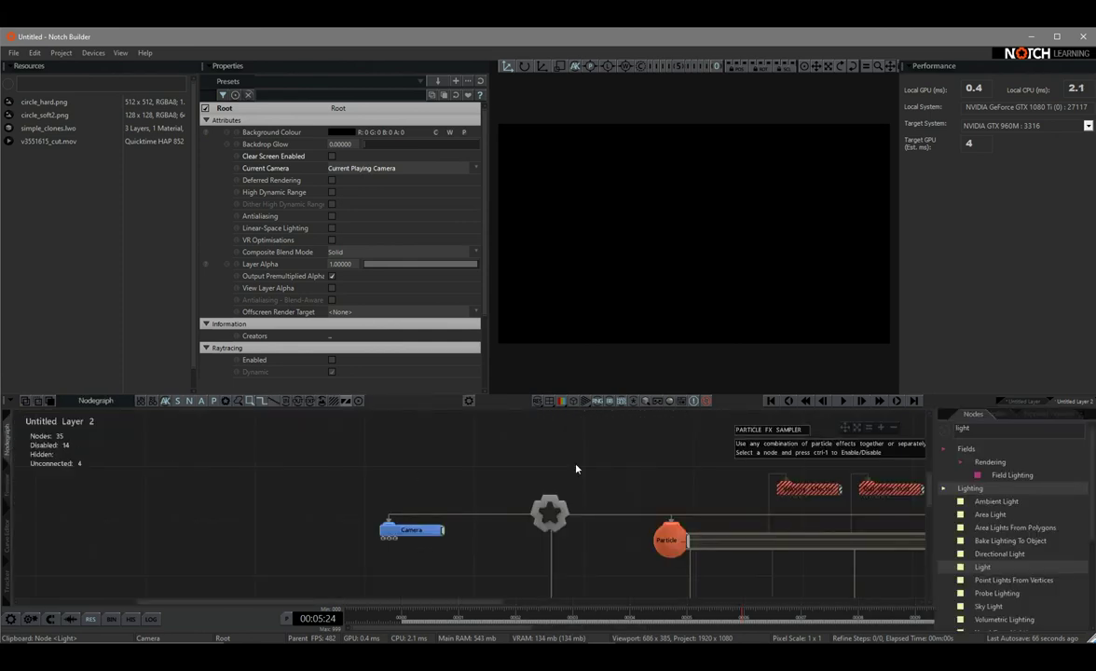
pyautogui.click(842, 401)
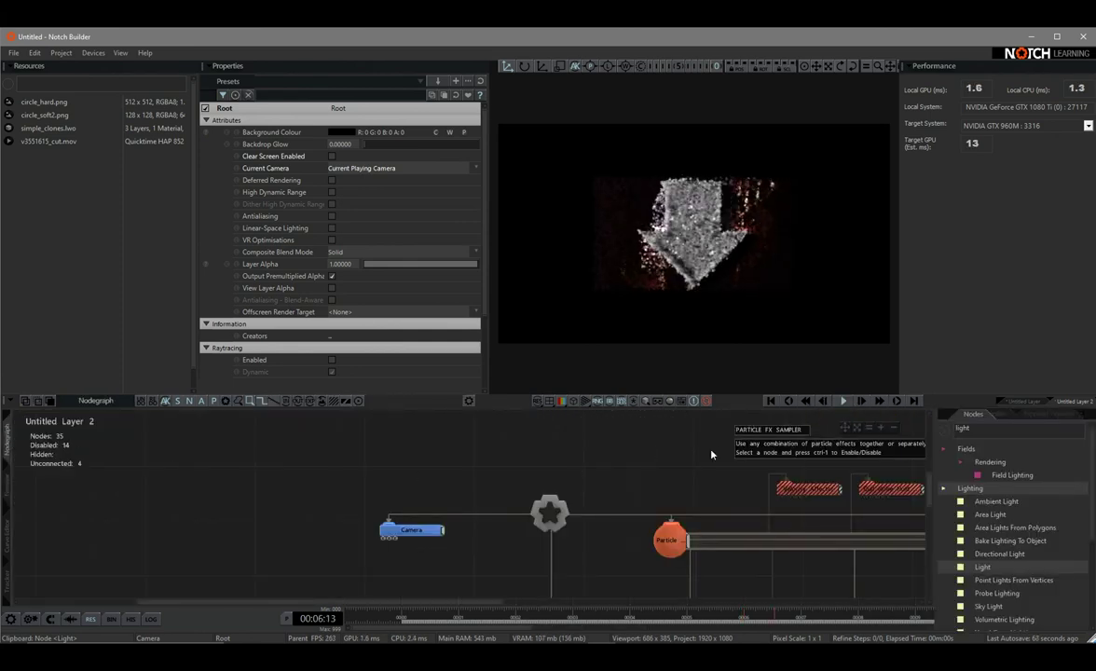
pyautogui.moveTo(670, 465); pyautogui.dragTo(491, 439, button='middle')
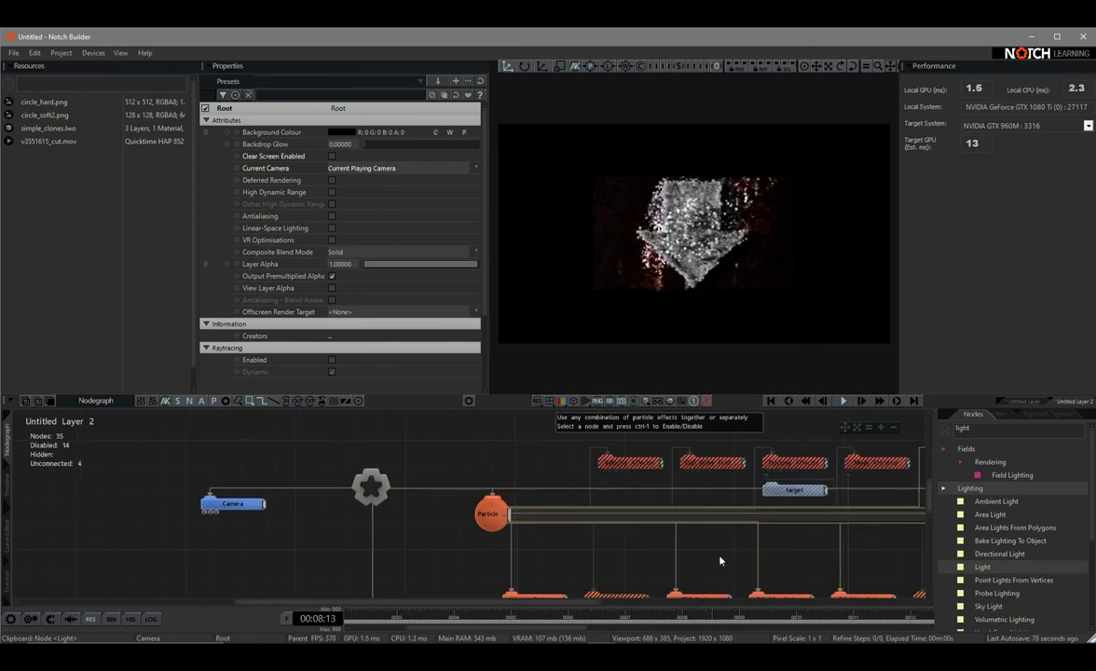
pyautogui.moveTo(720, 560); pyautogui.dragTo(659, 530, button='middle')
pyautogui.moveTo(742, 530); pyautogui.dragTo(611, 500, button='middle')
pyautogui.scroll(-2, 673, 521)
# - Inspect the Directional Light, Point Renderer, SPH Affector and Primitive Affector node settings
pyautogui.click(677, 493)
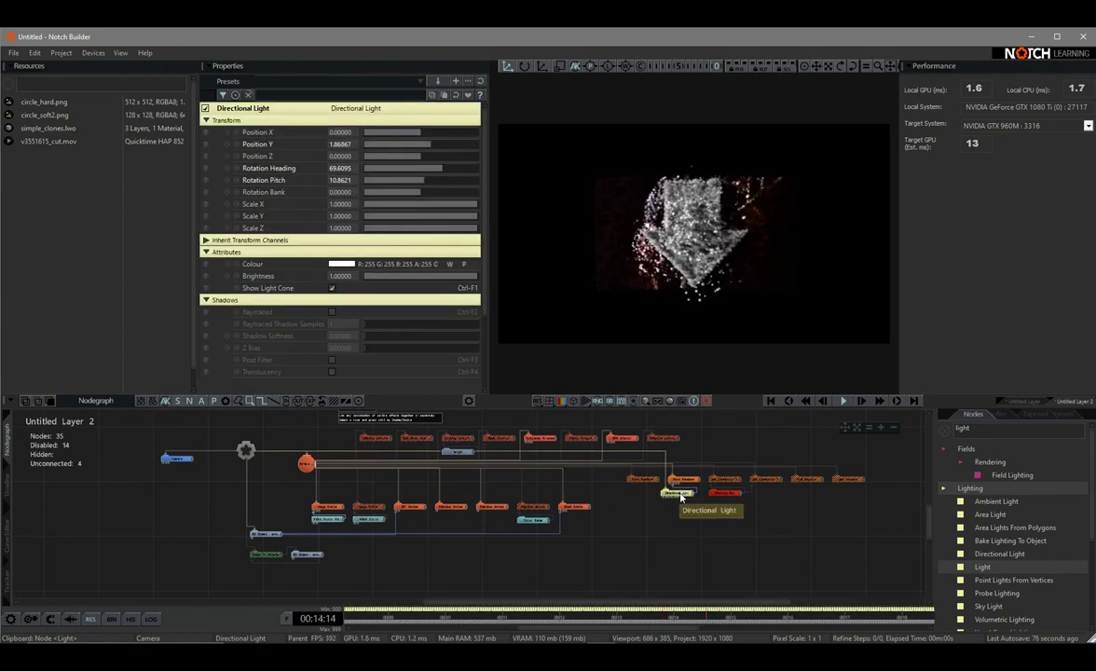
pyautogui.click(685, 480)
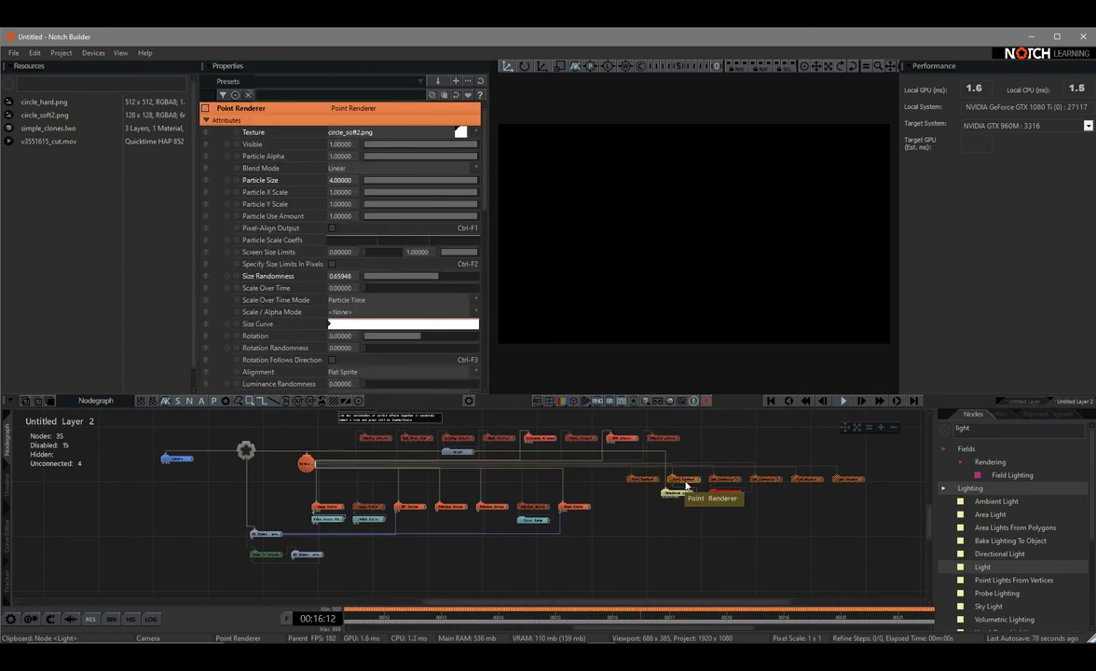
pyautogui.click(621, 438)
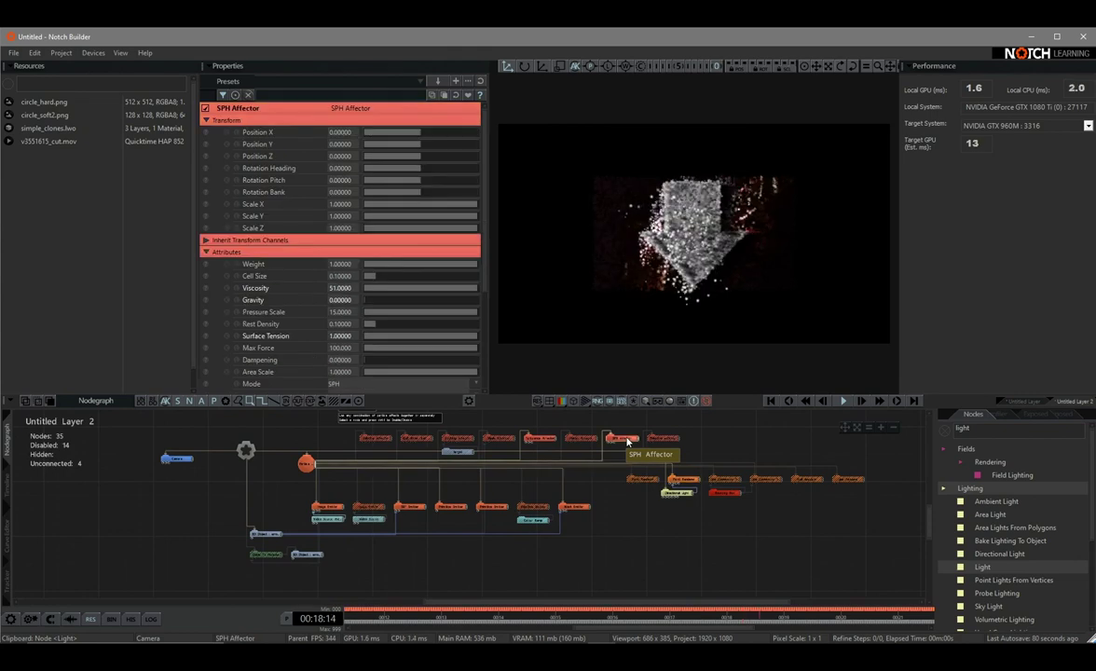
pyautogui.click(654, 441)
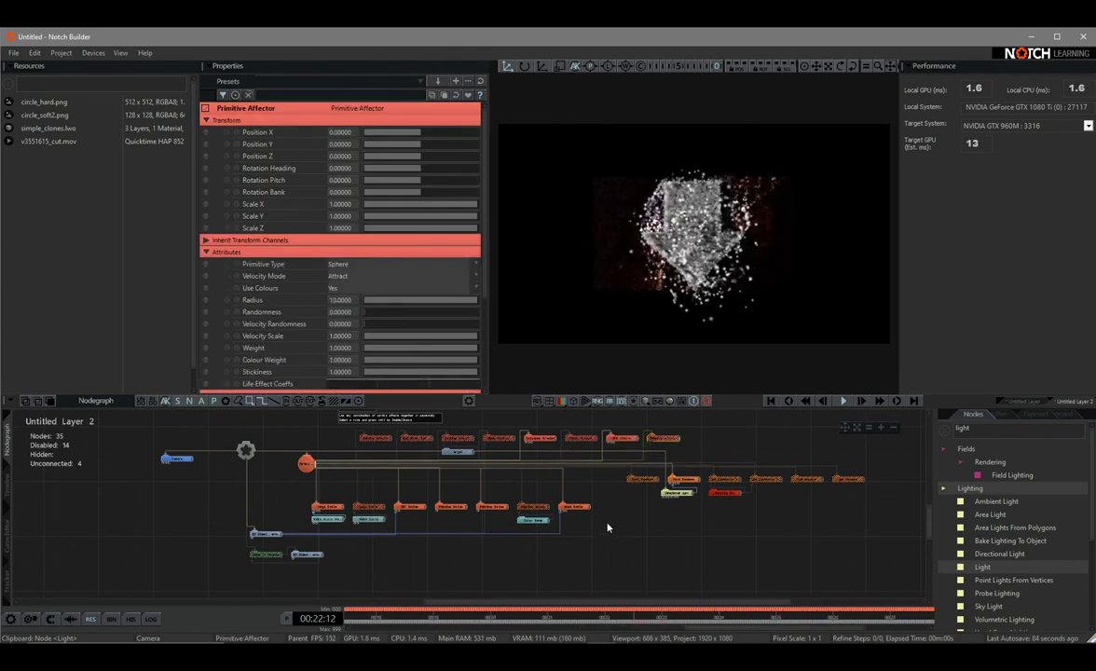
pyautogui.scroll(5, 606, 521)
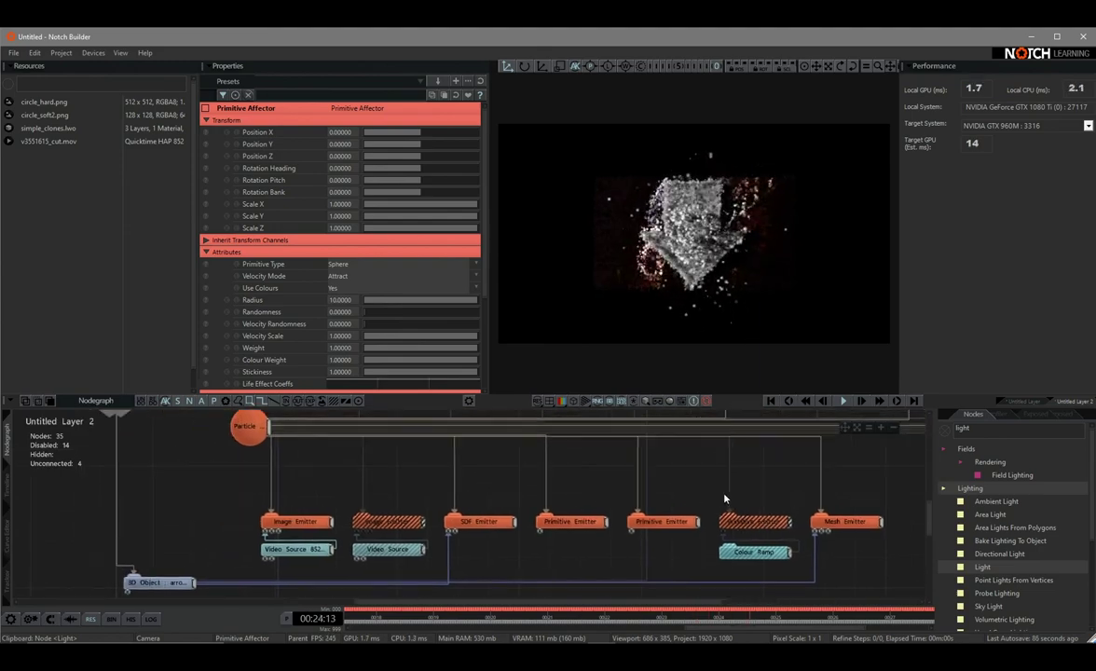